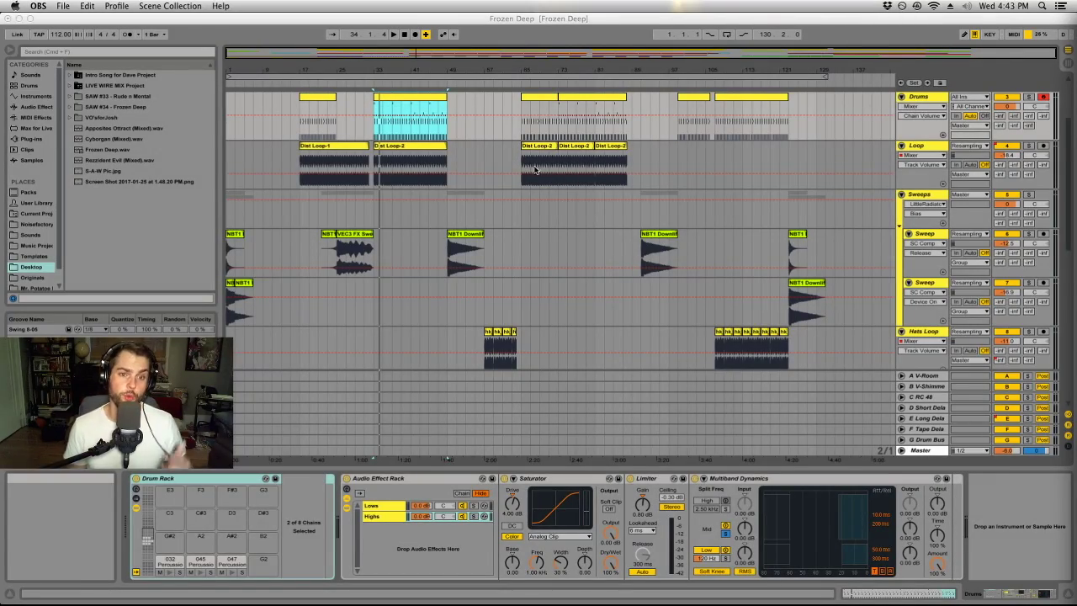
Select the 3 MORD clip to show MORD's devices and play from bar 1
scroll(419, 283, "down", 6)
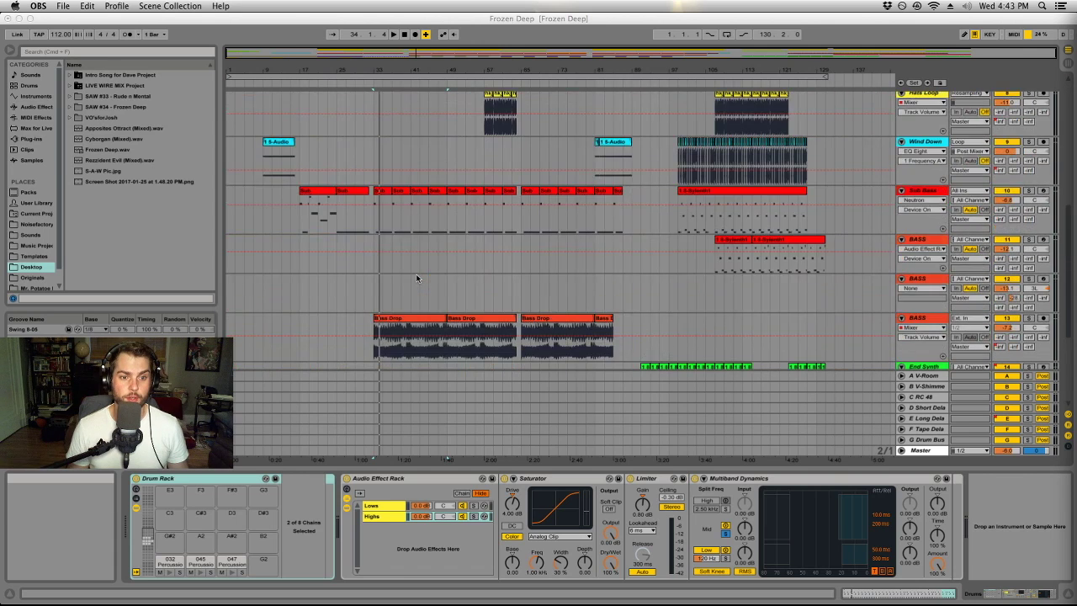
scroll(416, 272, "down", 5)
left_click(302, 241)
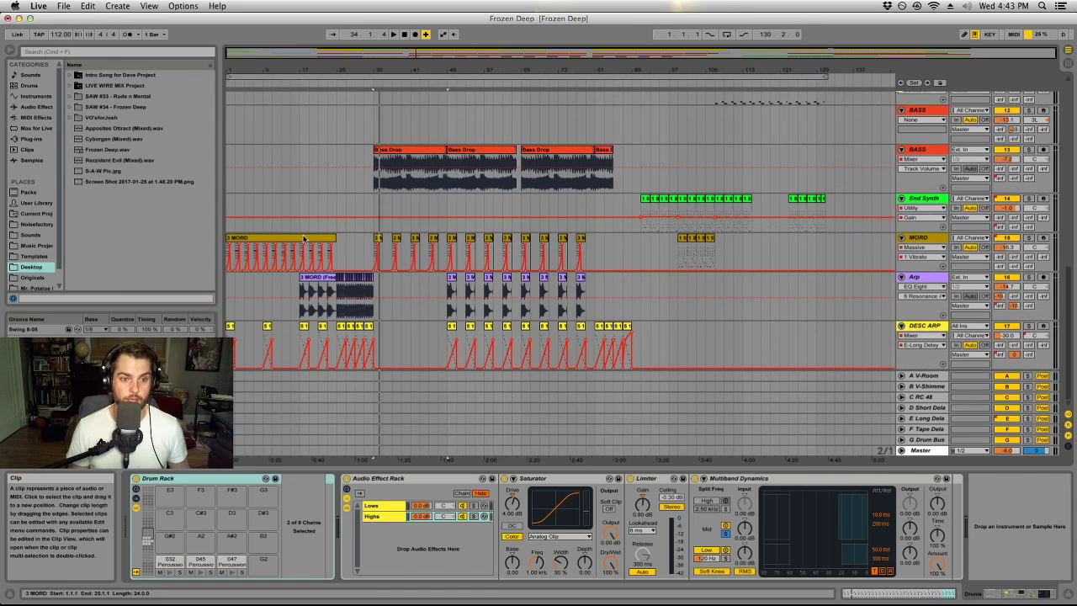
left_click(303, 240)
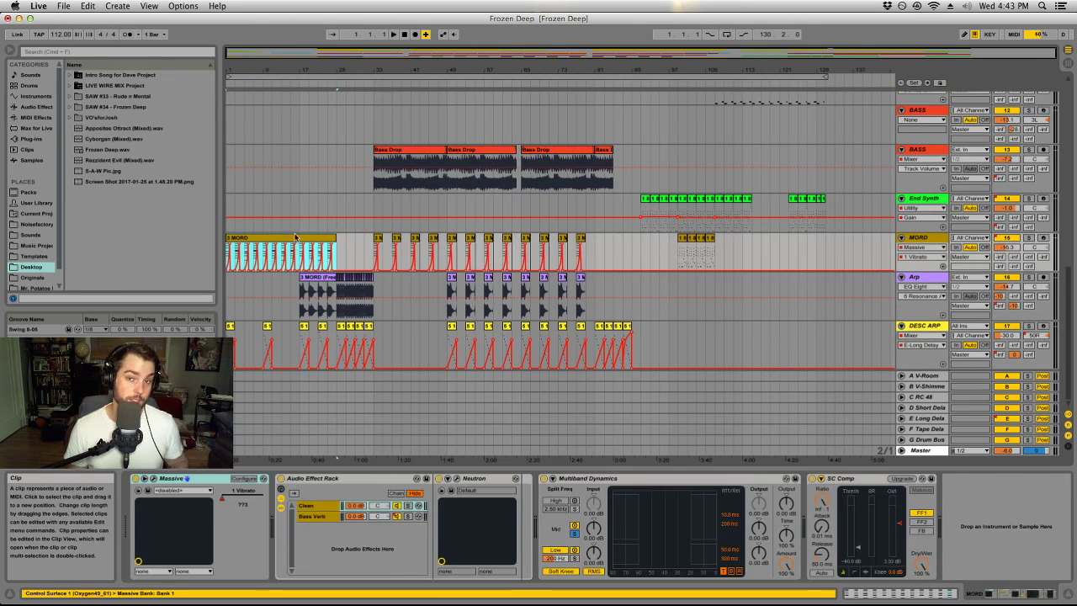
key("space")
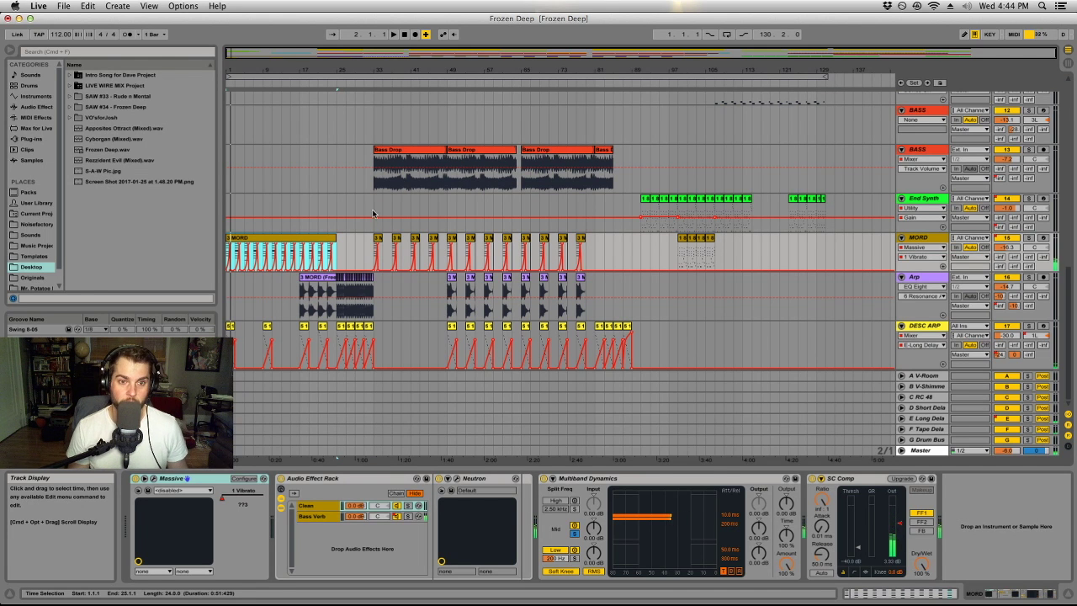
Play the Bass Drop from bar 33, then the End Synth clip from bar 91 and bar 107
left_click(384, 158)
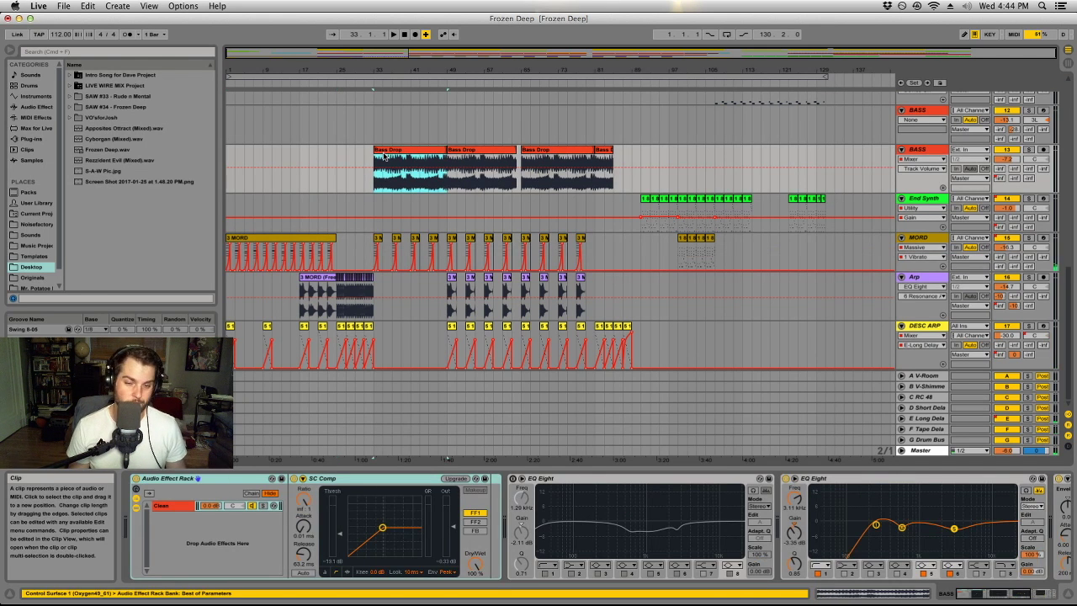
key("space")
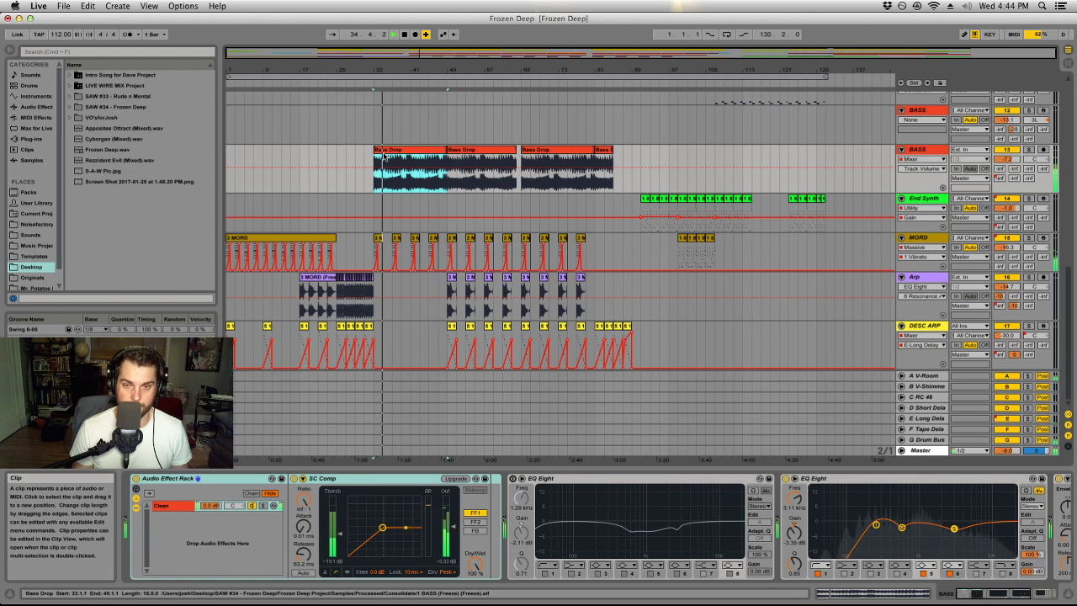
left_click(646, 201)
key("space")
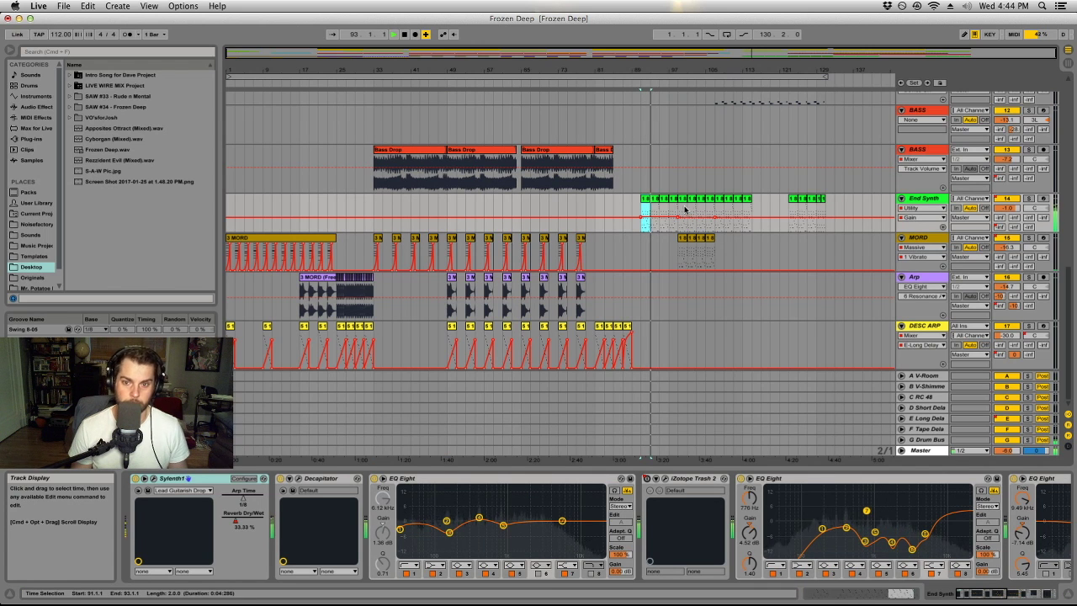
left_click(720, 200)
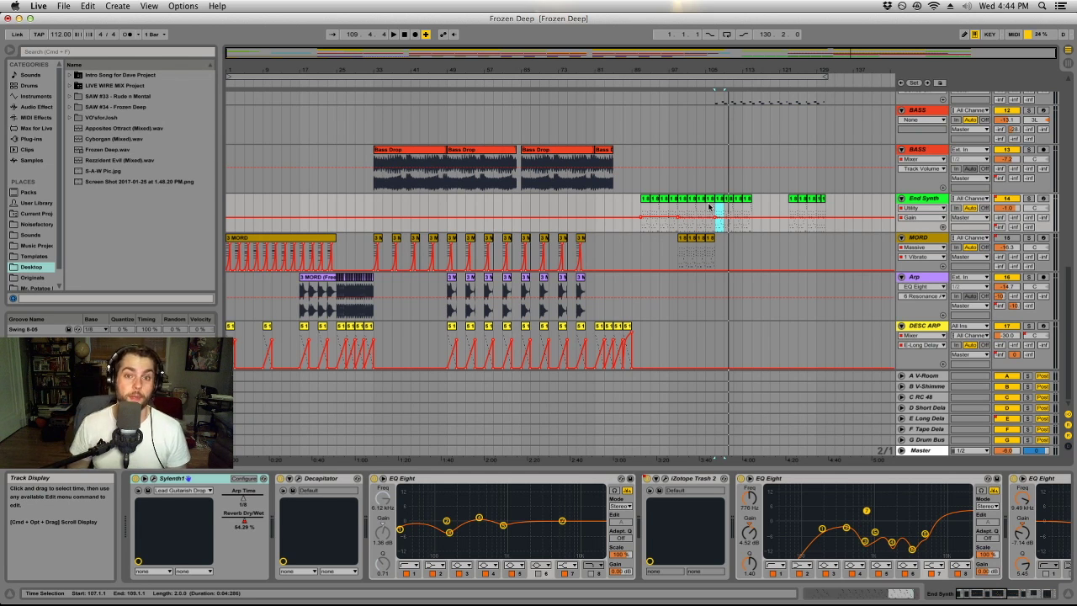
Open Neutron on the Kick (G) track, dismiss its preset manager, review the EQ curve and close it
scroll(684, 217, "up", 10)
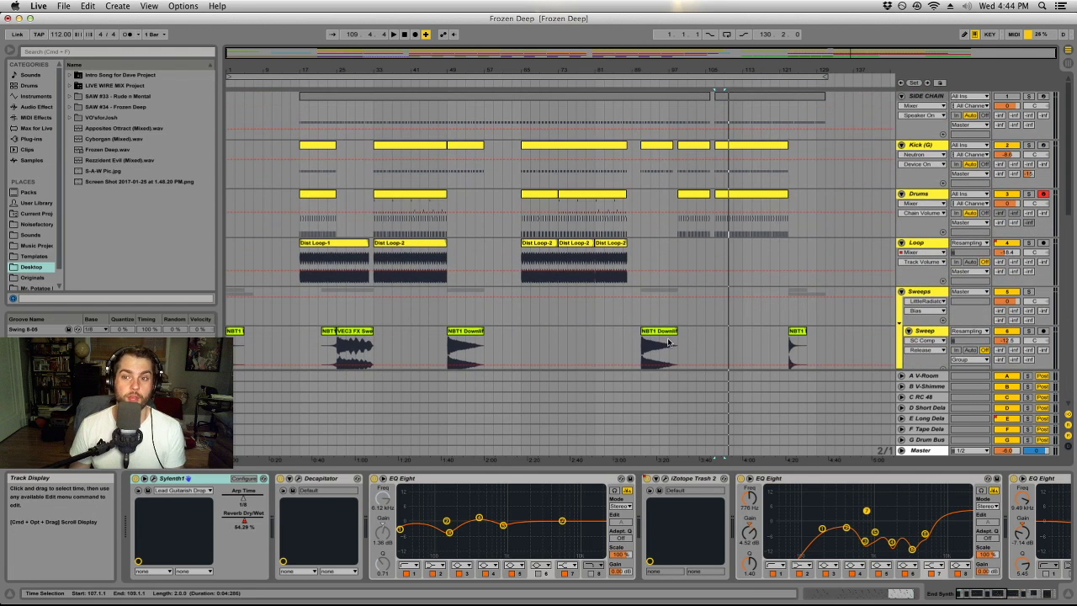
left_click(921, 145)
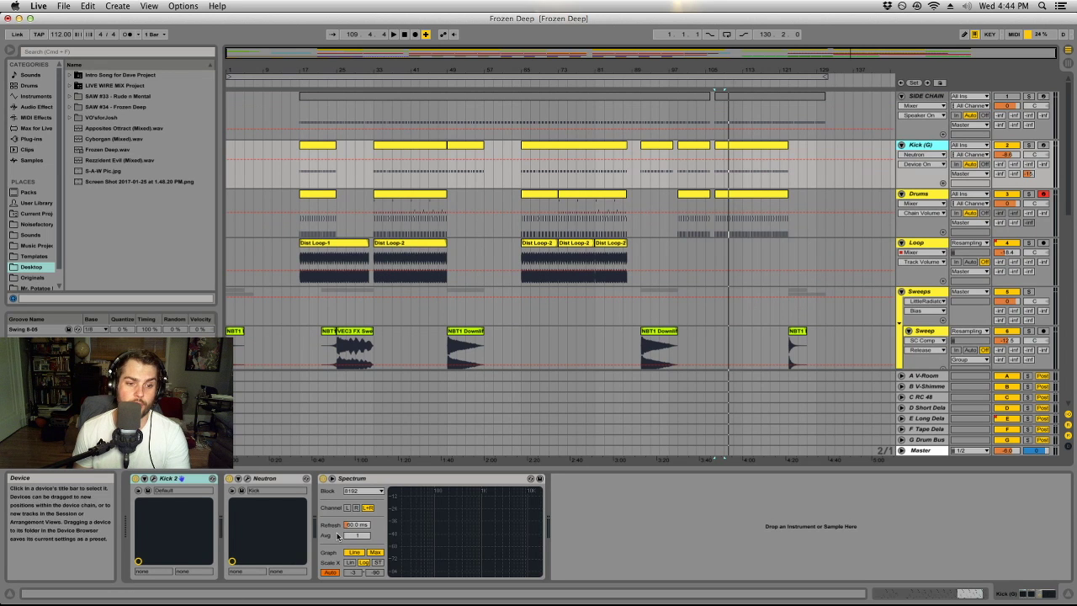
left_click(247, 481)
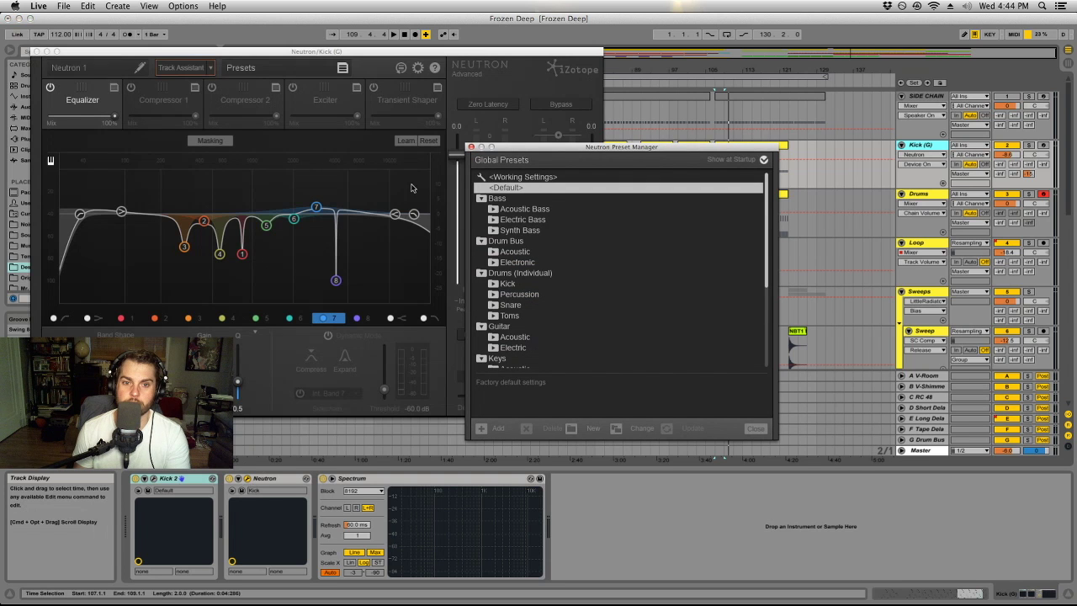
left_click(471, 147)
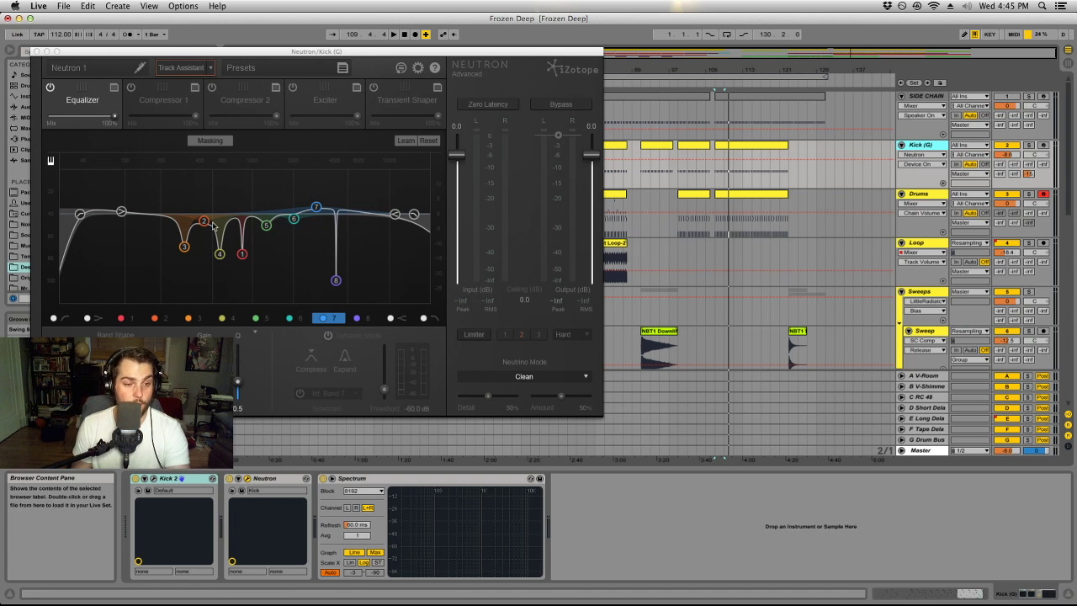
left_click(36, 53)
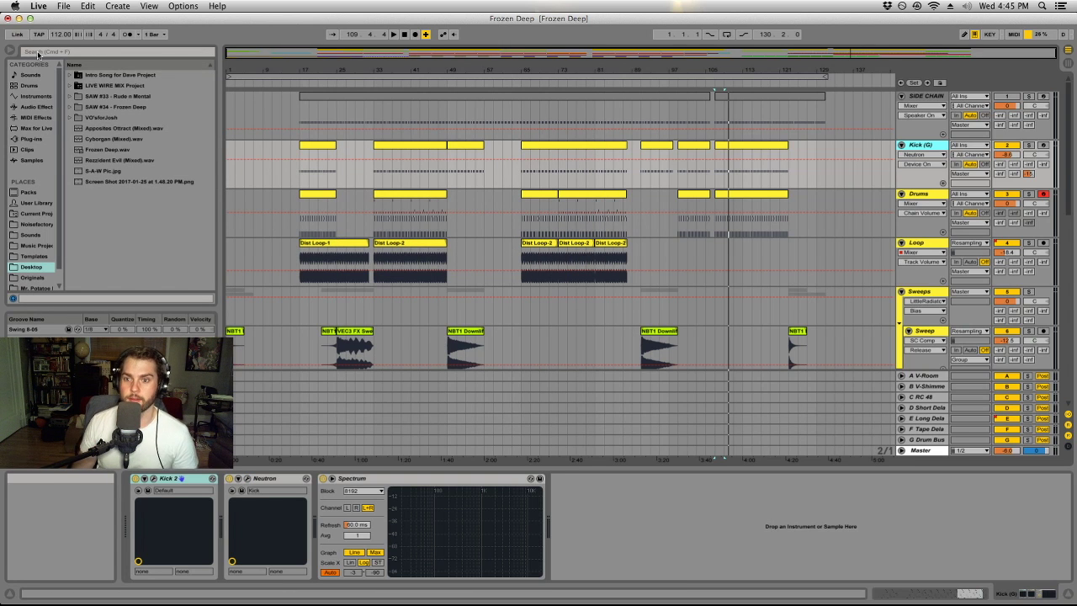
left_click(248, 479)
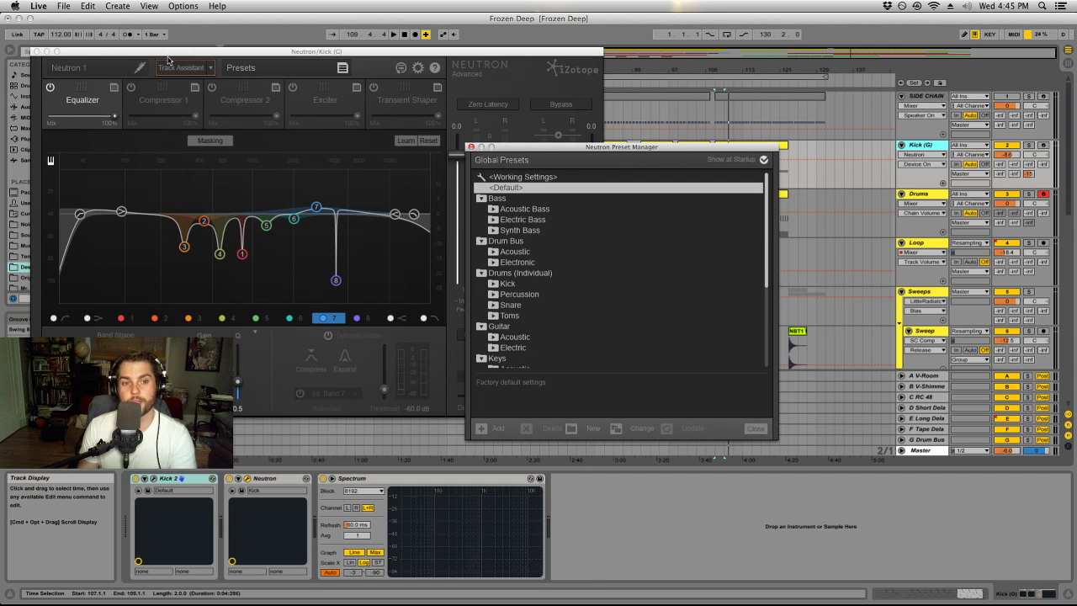
left_click(471, 148)
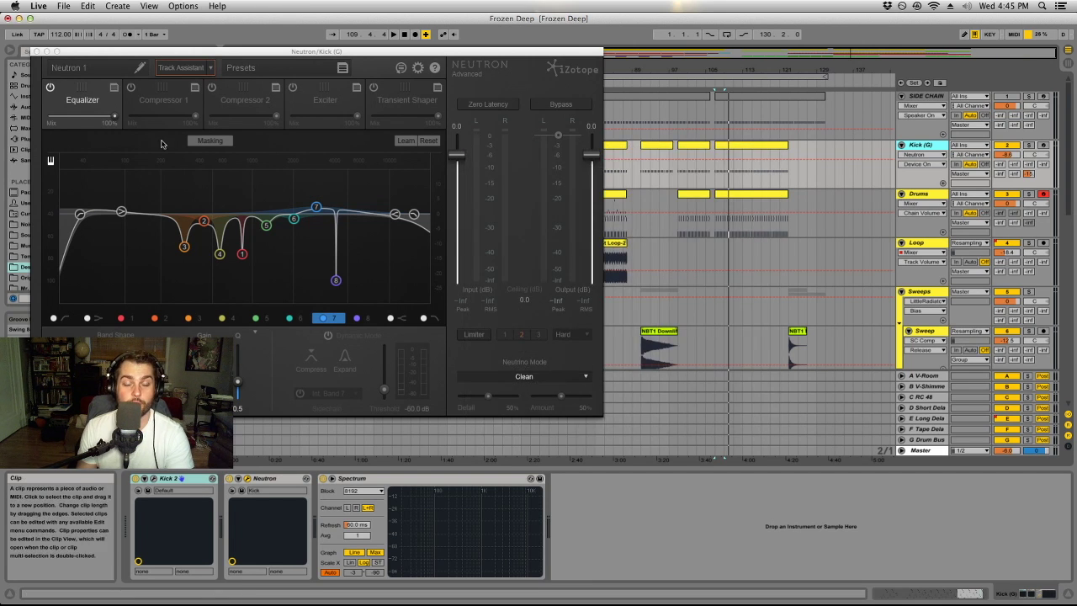
Close Neutron and audition a pad in the Drums track's Drum Rack
left_click(36, 52)
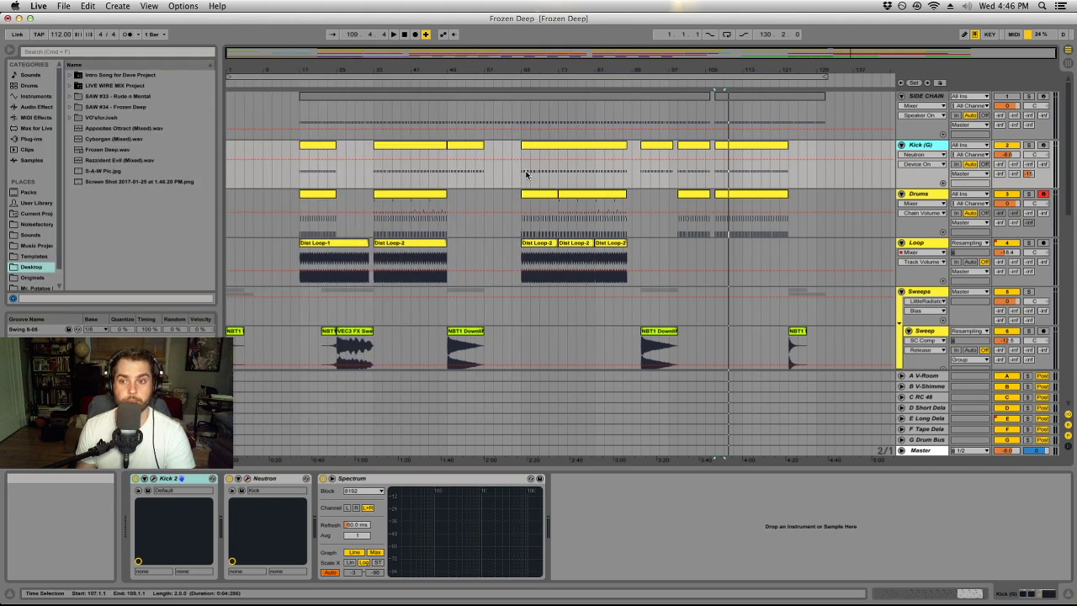
left_click(917, 197)
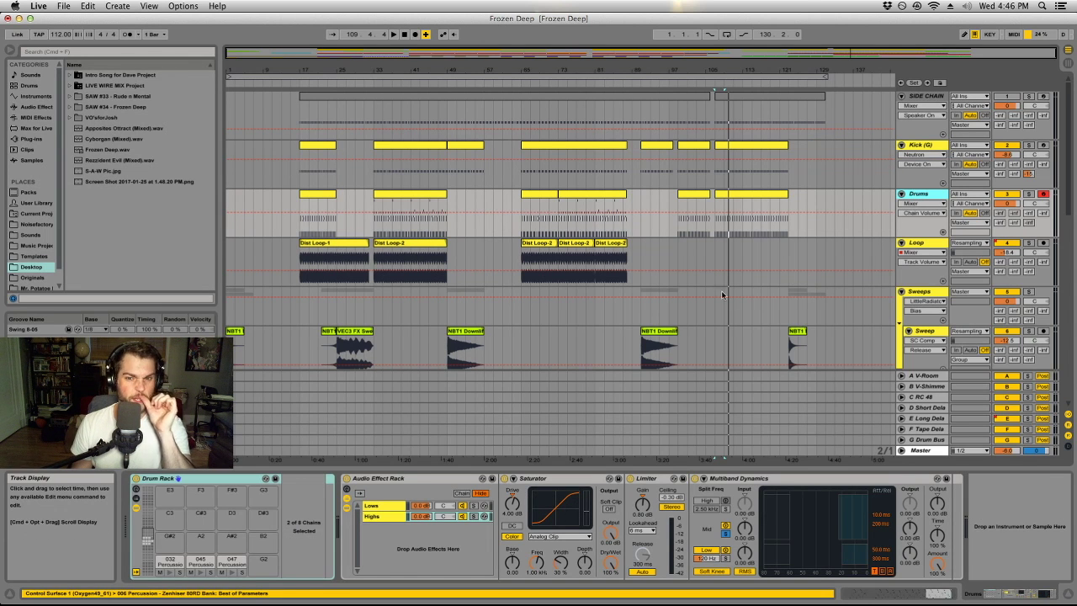
left_click(169, 572)
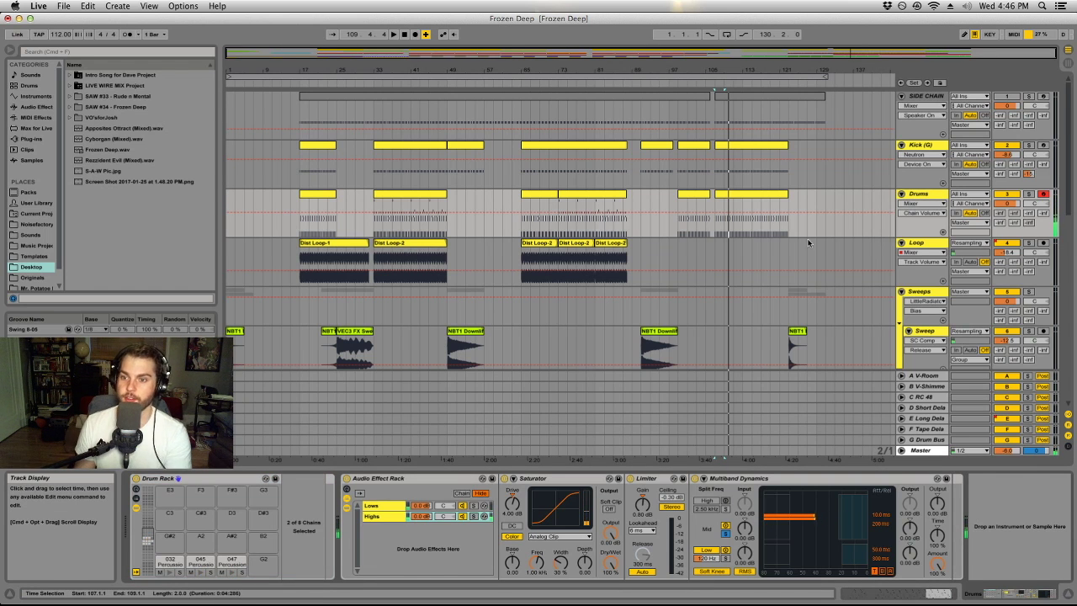
Inspect Supercharger GT on the Loop track, then select the Dist Loop-2 clip at bar 65
left_click(925, 242)
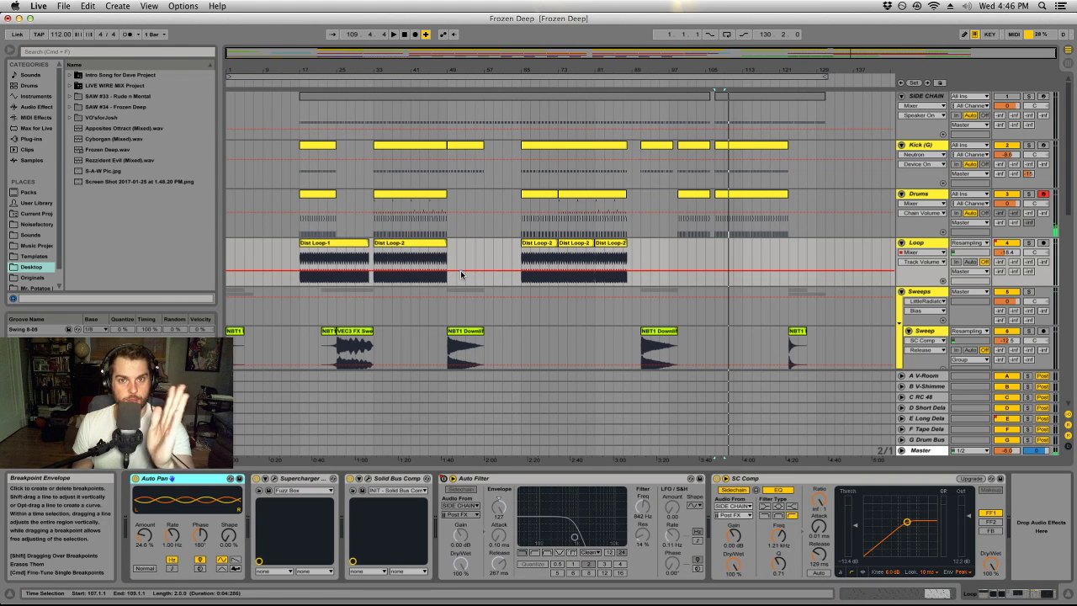
left_click(274, 479)
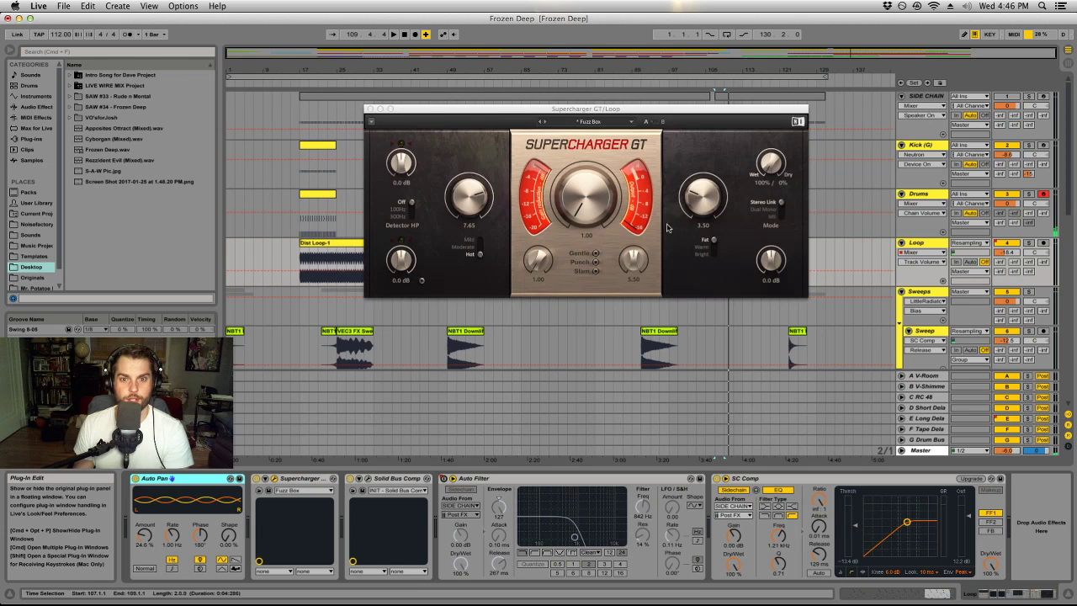
left_click(369, 110)
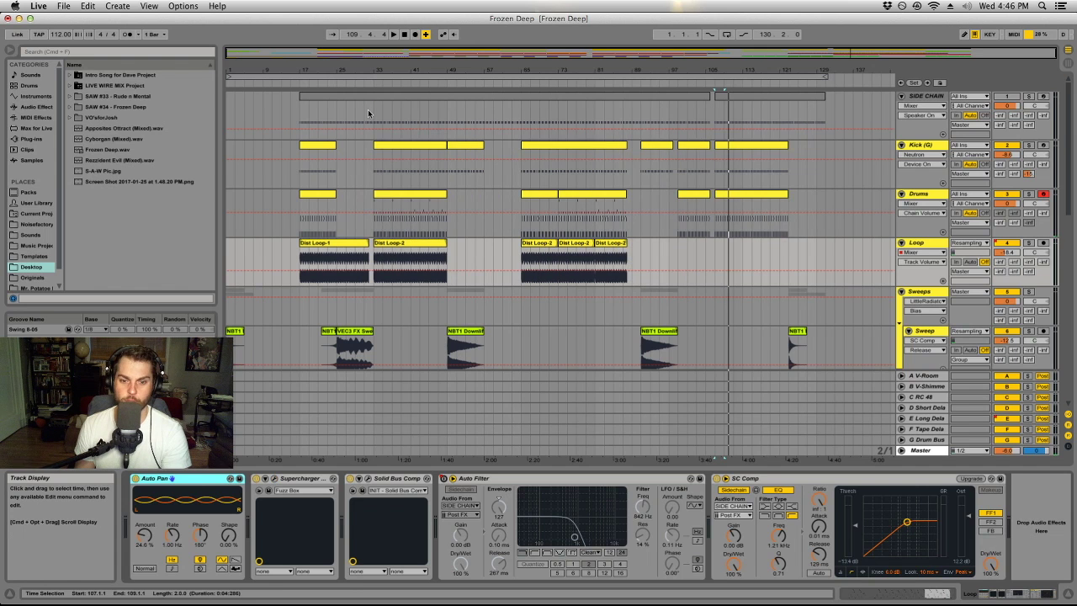
left_click(534, 246)
Play from Dist Loop-2 and select the VEC3 FX Sweep clip
key("space")
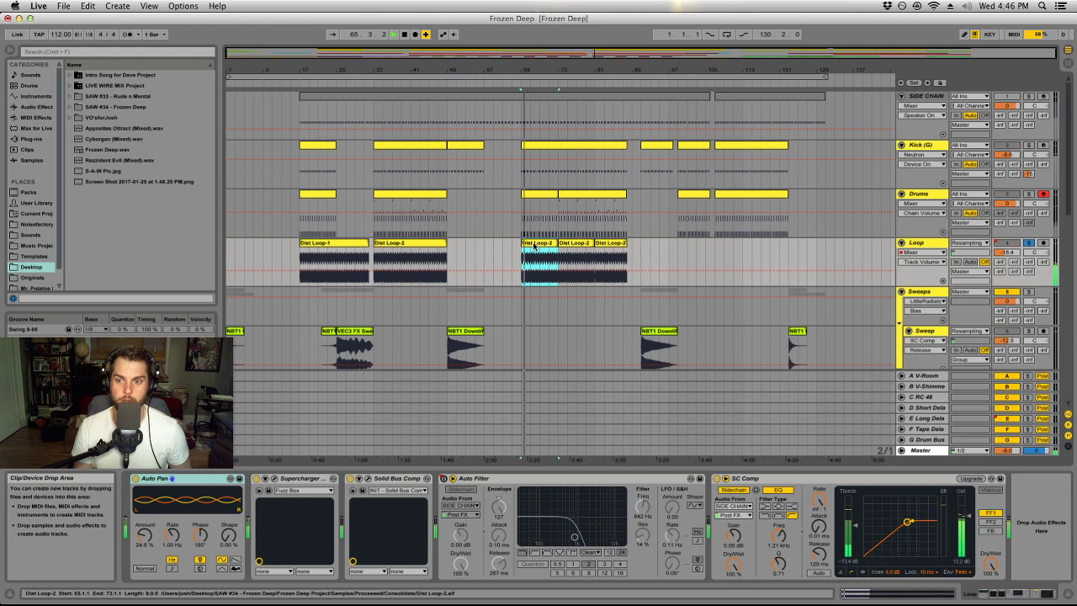
scroll(632, 298, "down", 5)
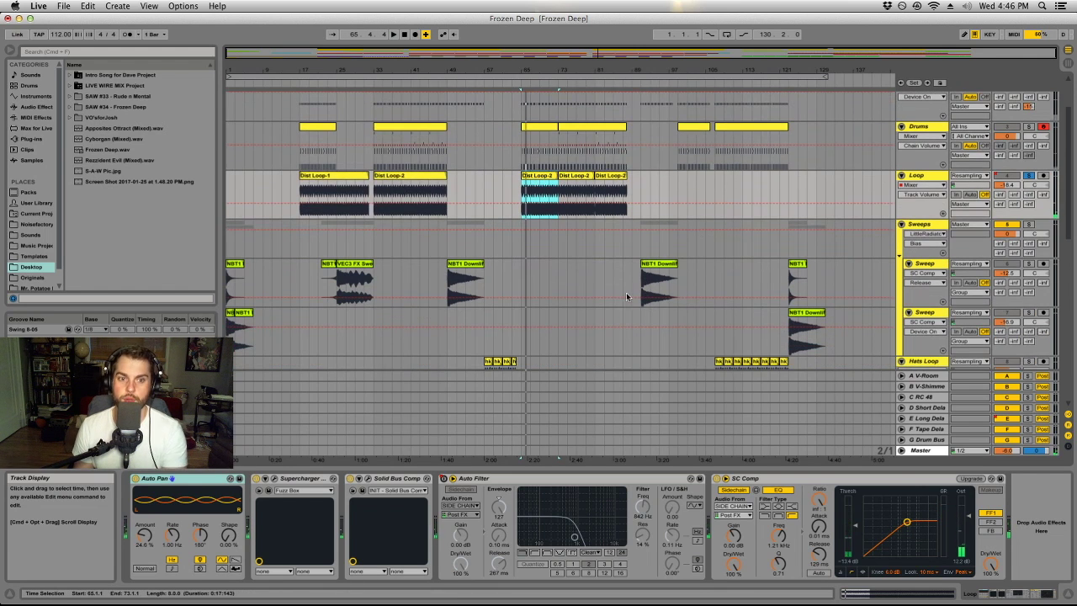
left_click(352, 270)
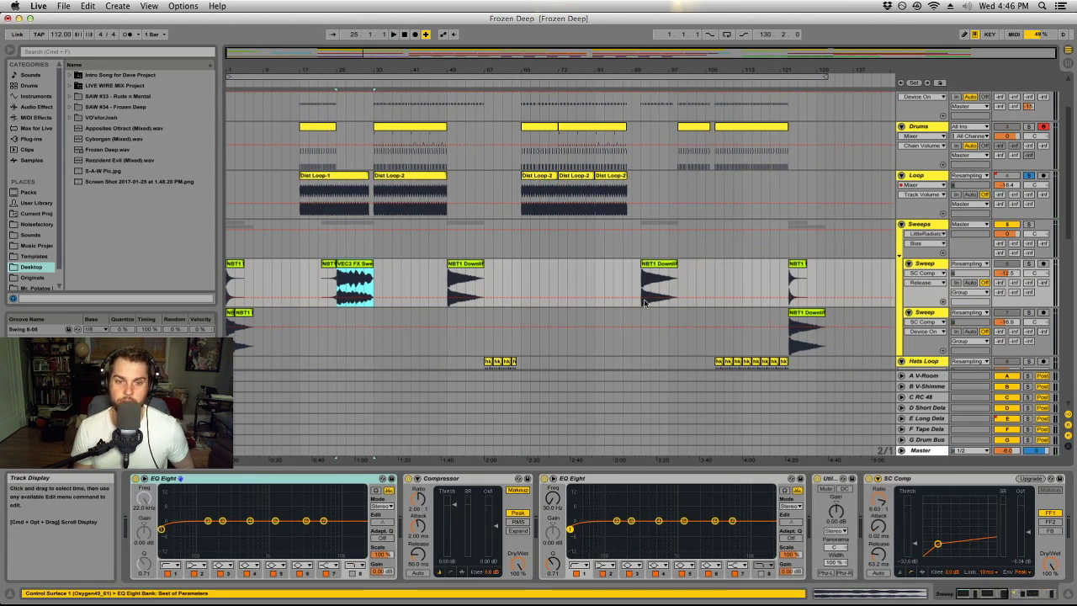
scroll(399, 328, "down", 6)
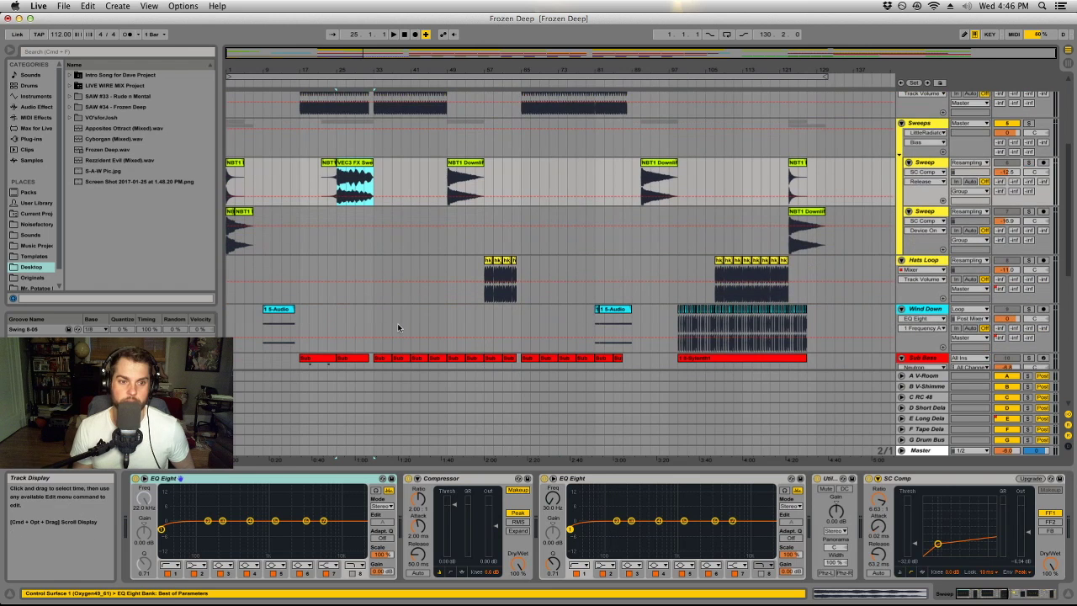
Show the Hats Loop track's devices and play its clip from bar 107
left_click(924, 260)
left_click(1029, 260)
left_click(712, 263)
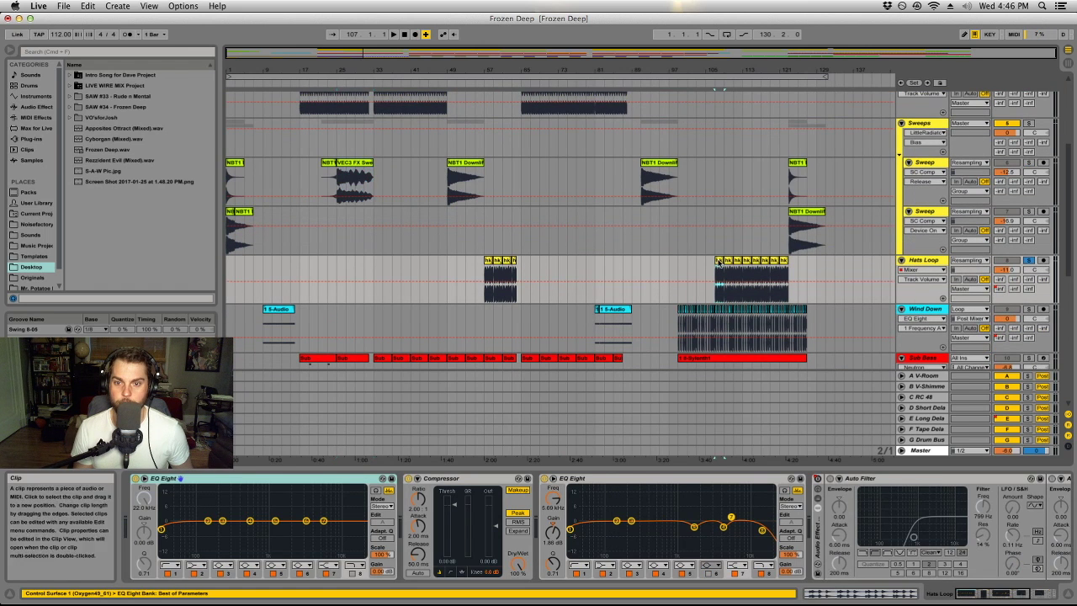
key("space")
key("space")
Play the 5-Audio clip on Wind Down and solo that track
scroll(640, 253, "down", 4)
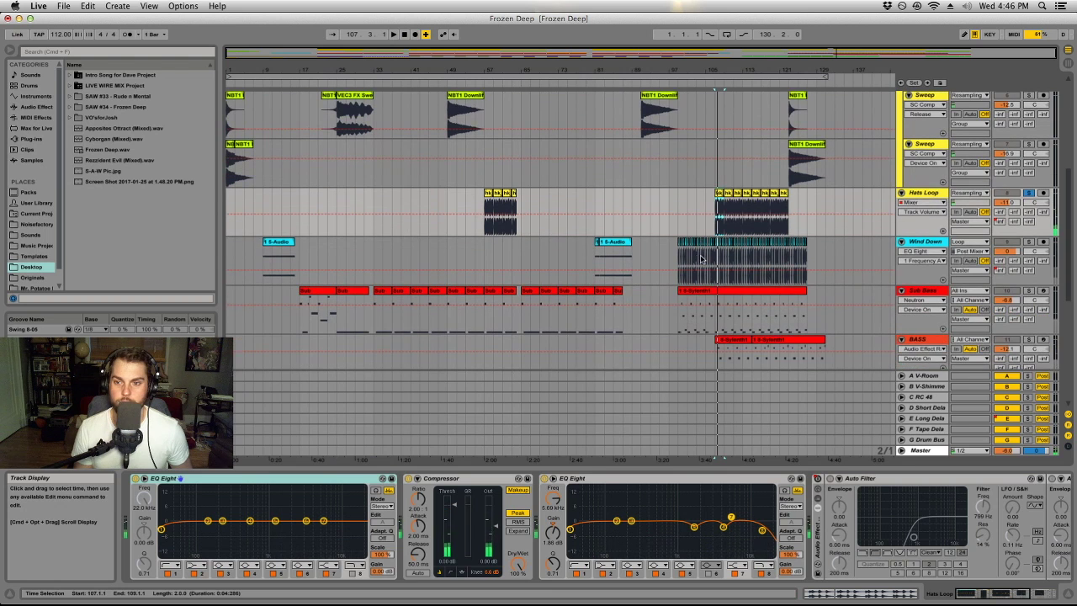
left_click(615, 246)
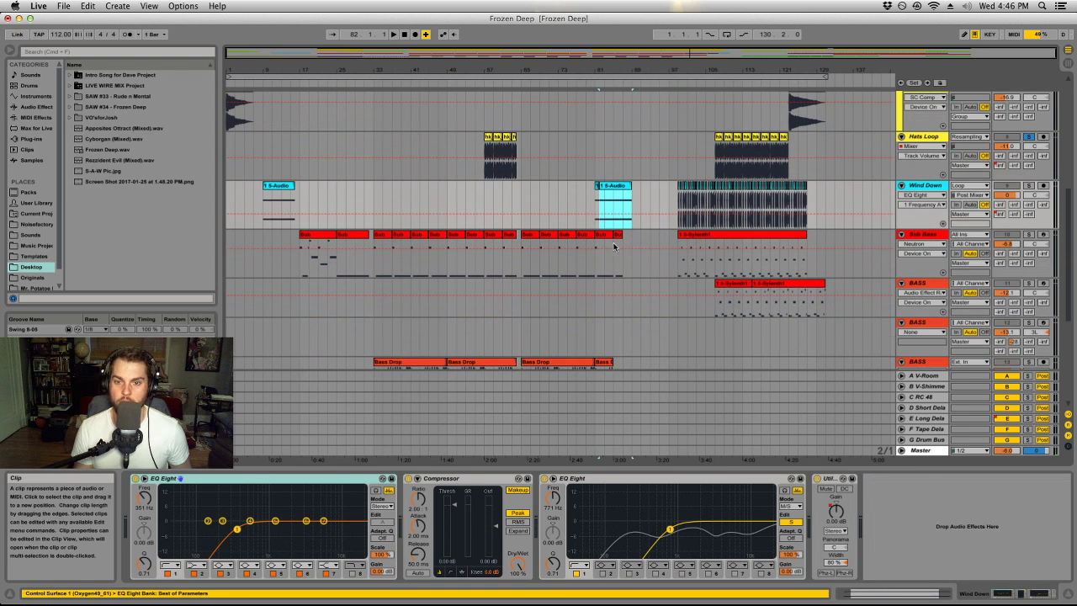
key("space")
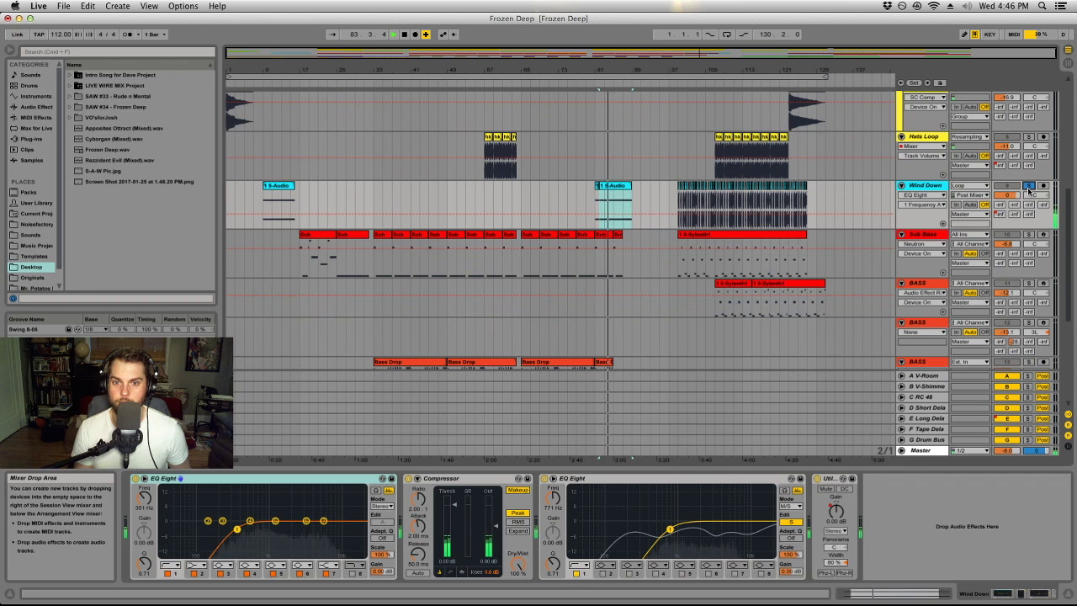
left_click(1029, 186)
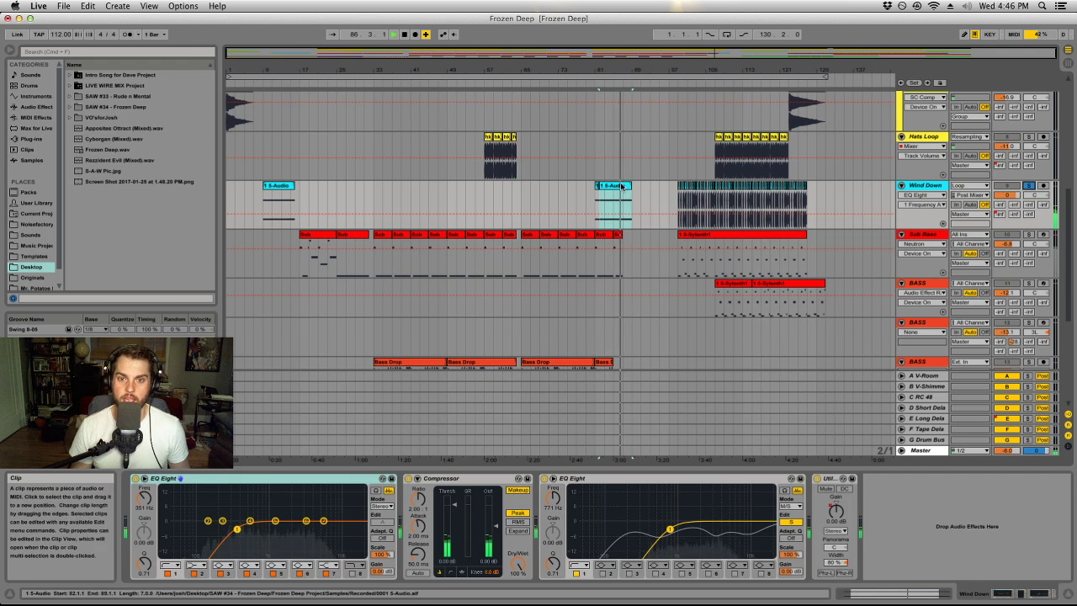
Transpose the 5-Audio sample to -8 st, then reset it to 0 st
key("shift+Tab")
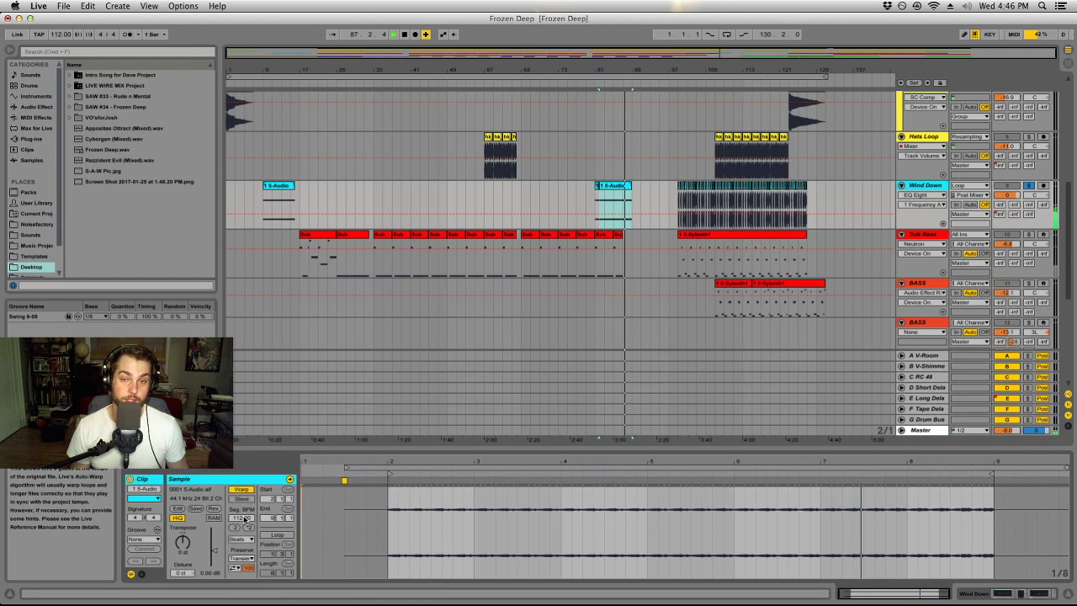
left_click_drag(183, 541, 182, 555)
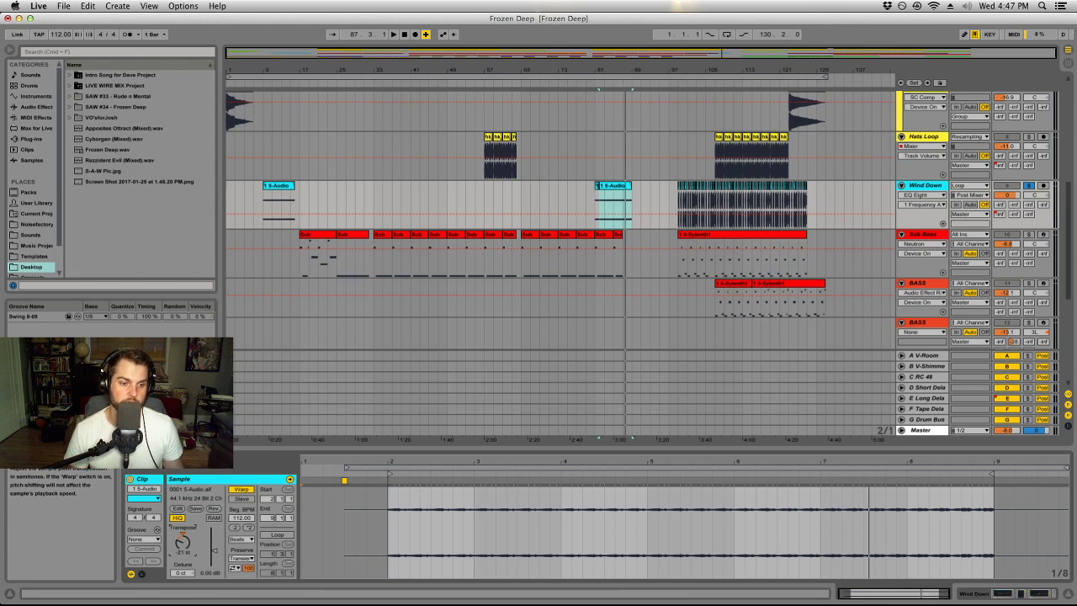
key("Delete")
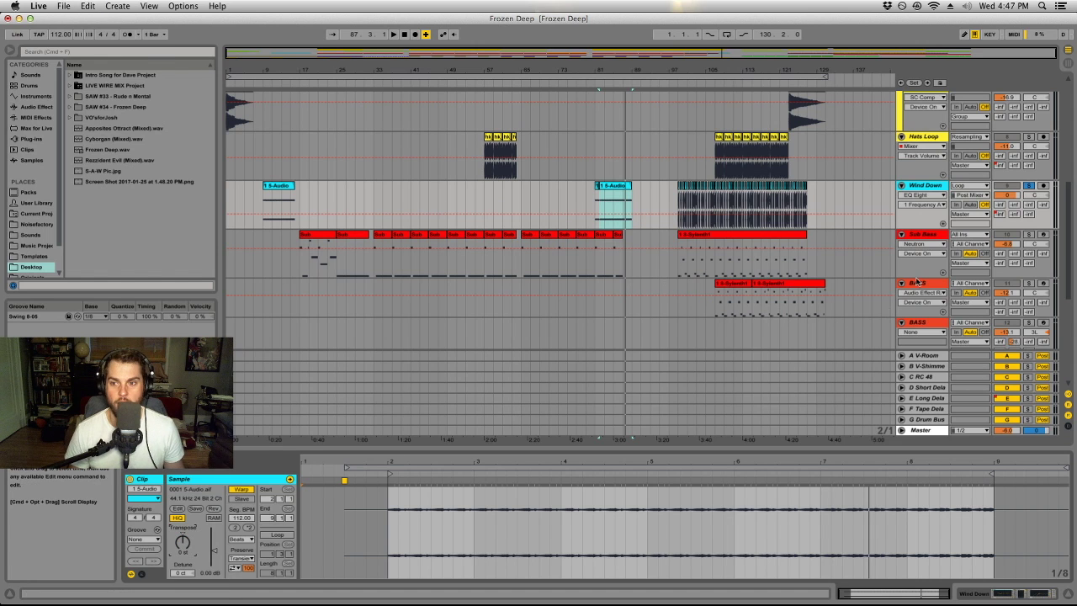
Leave Wind Down's input on Loop, then select and solo the Sub Bass track
left_click(970, 185)
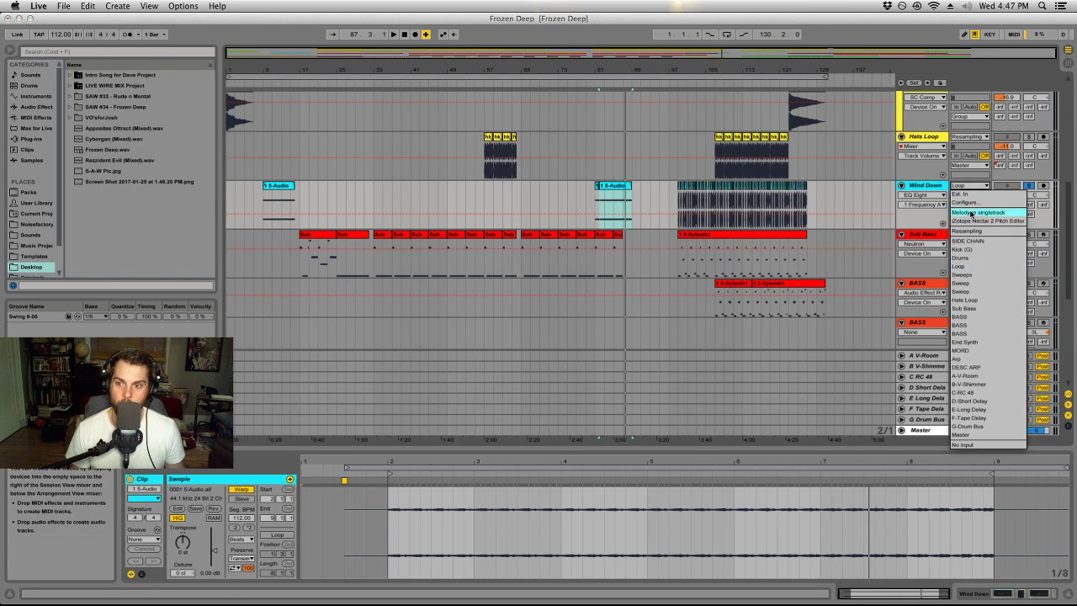
left_click(929, 187)
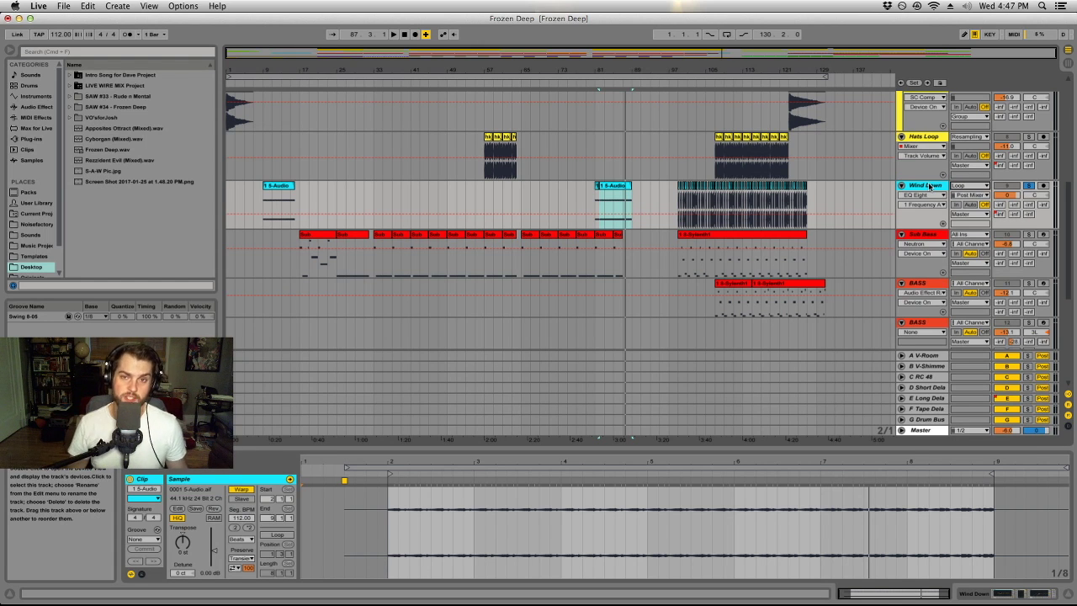
left_click(926, 234)
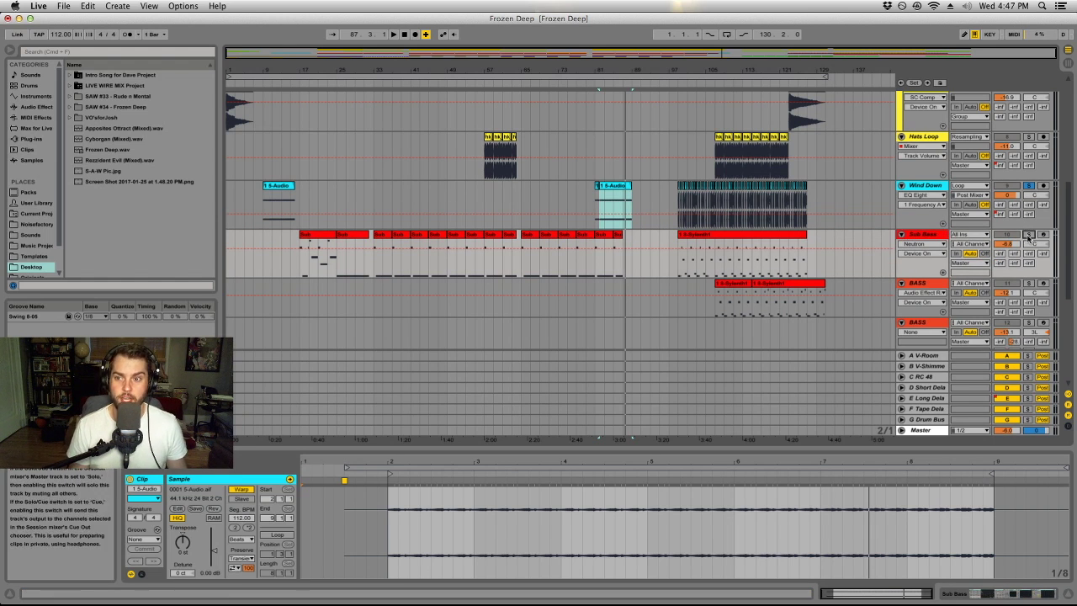
left_click(1031, 235)
scroll(1029, 244, "down", 2)
Select Neutron on Sub Bass and play a time selection in the BASS synth clip
scroll(1004, 244, "down", 1)
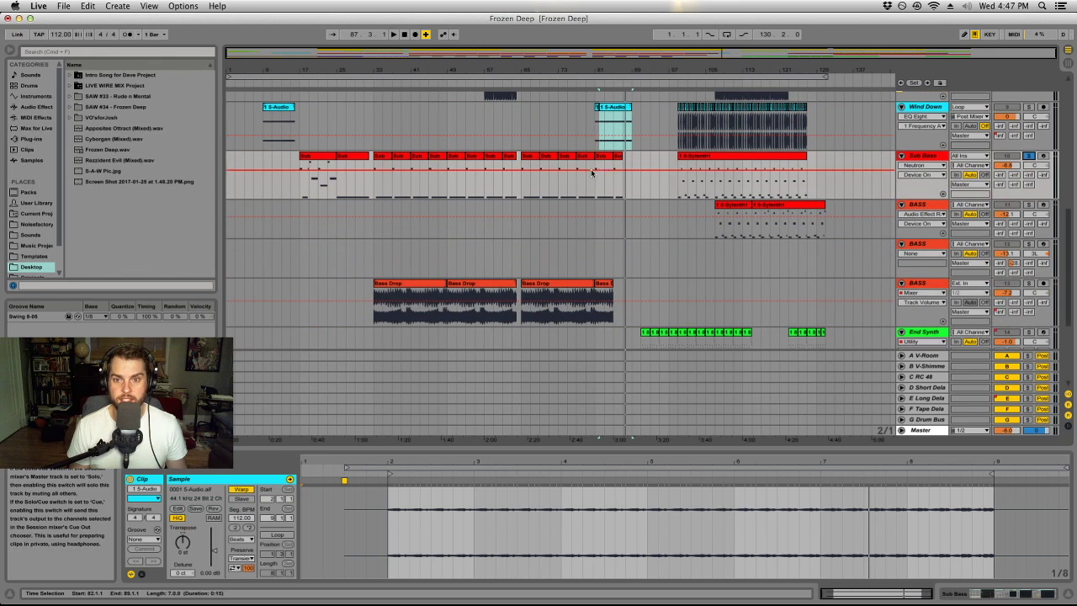
left_click(918, 156)
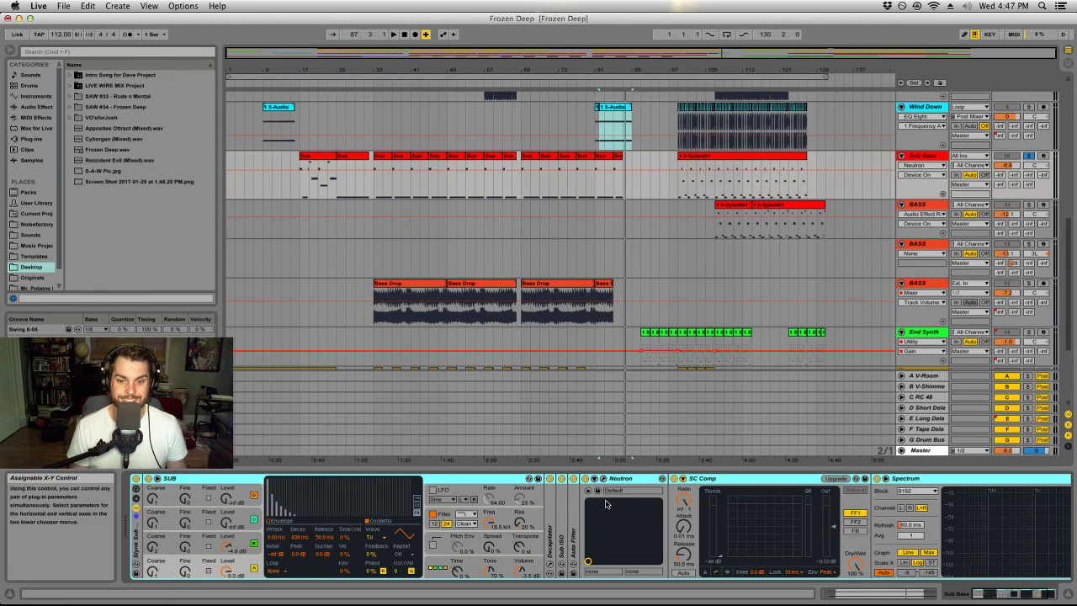
left_click(629, 480)
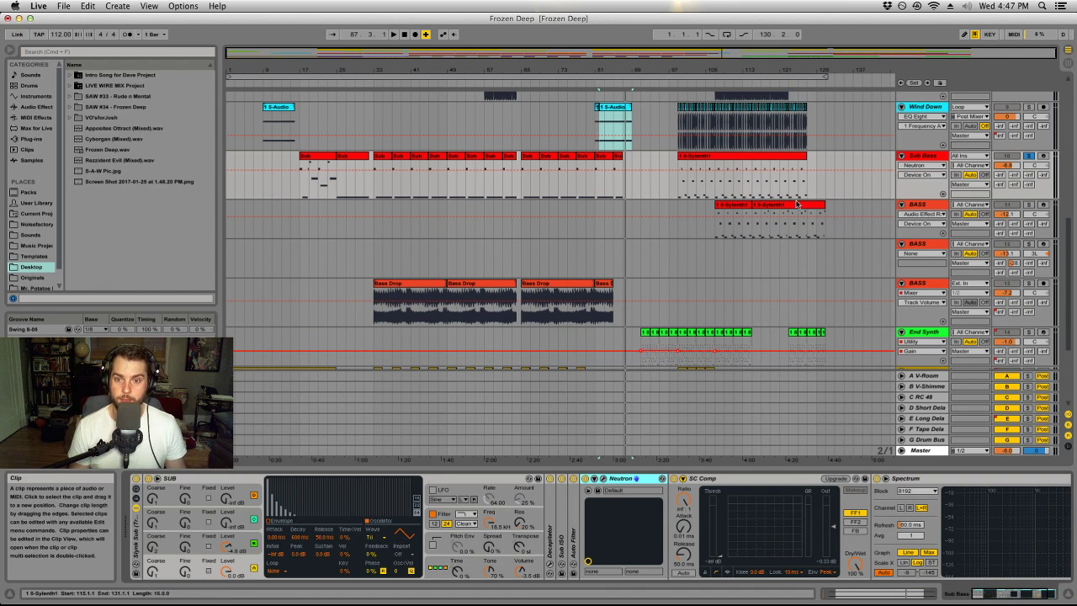
left_click_drag(716, 211, 751, 236)
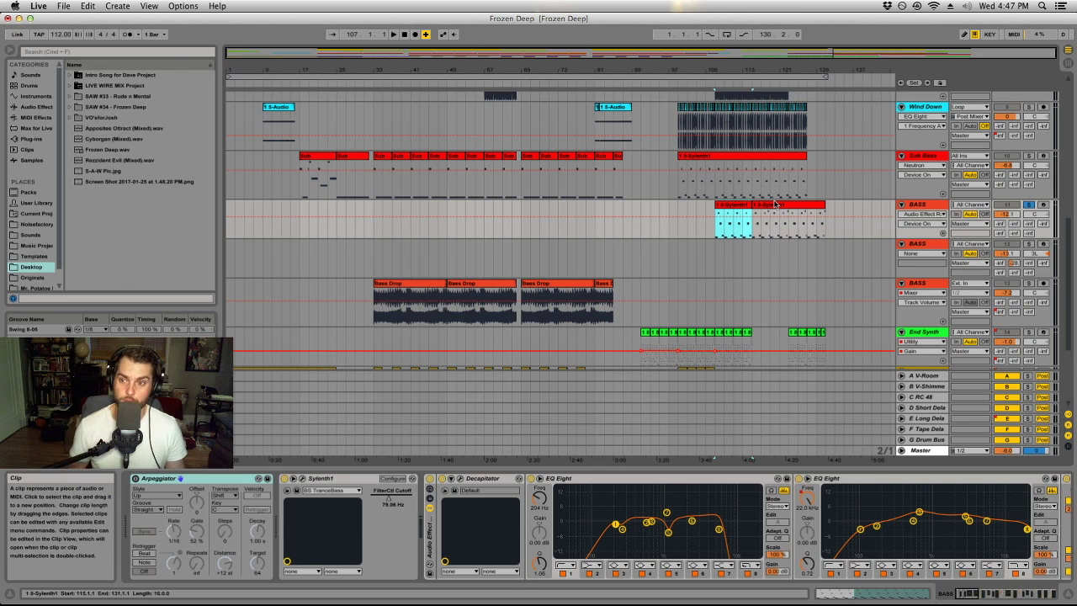
key("space")
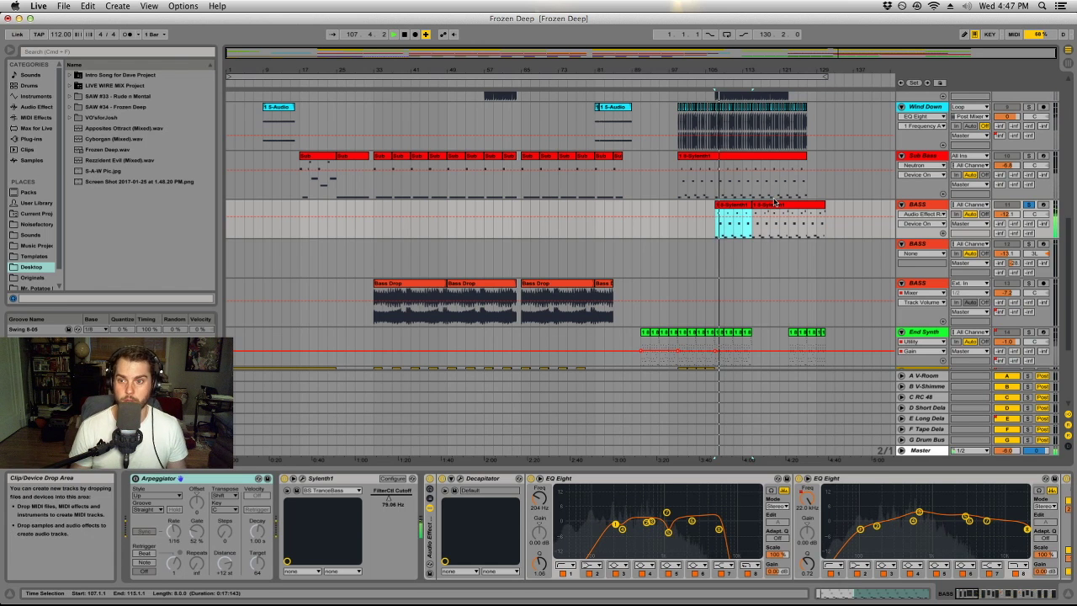
Show the BASS track's chain and bring the Audio Effect Rack's Redux controls into view
left_click(926, 205)
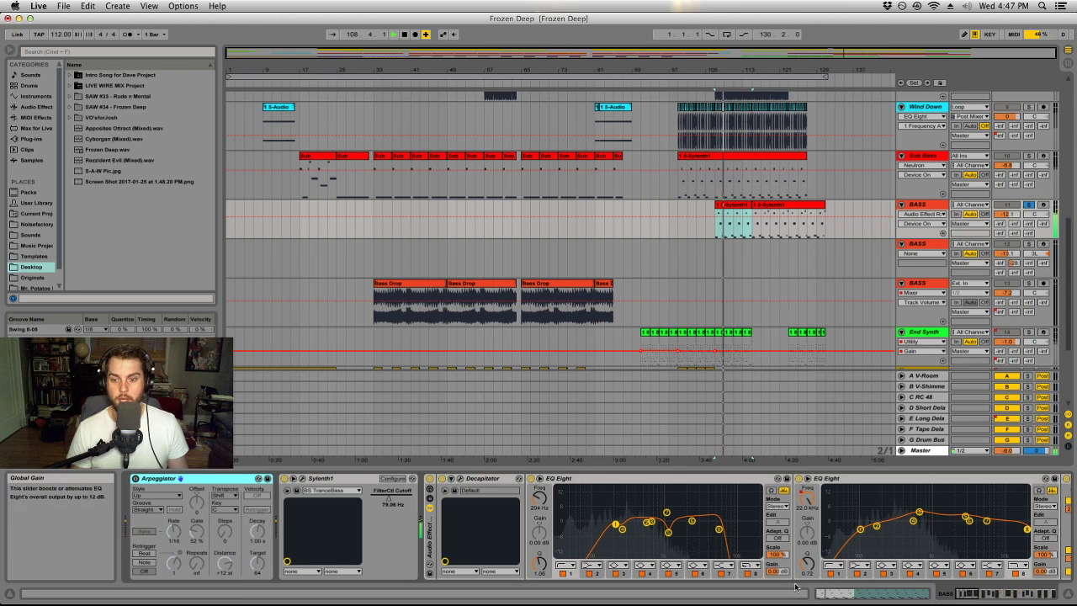
left_click(985, 595)
left_click(985, 595)
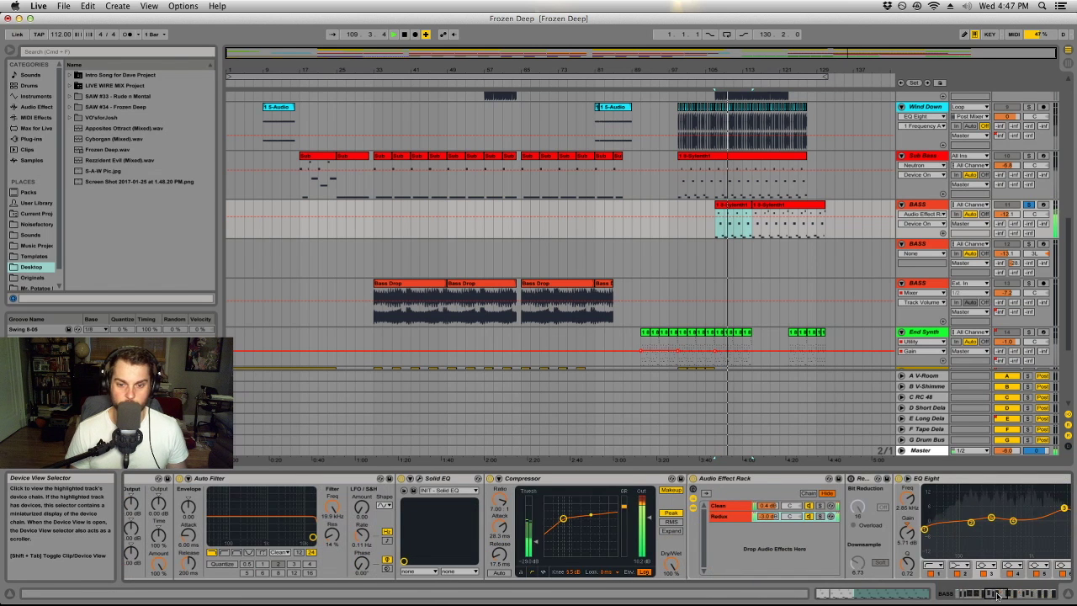
left_click(740, 517)
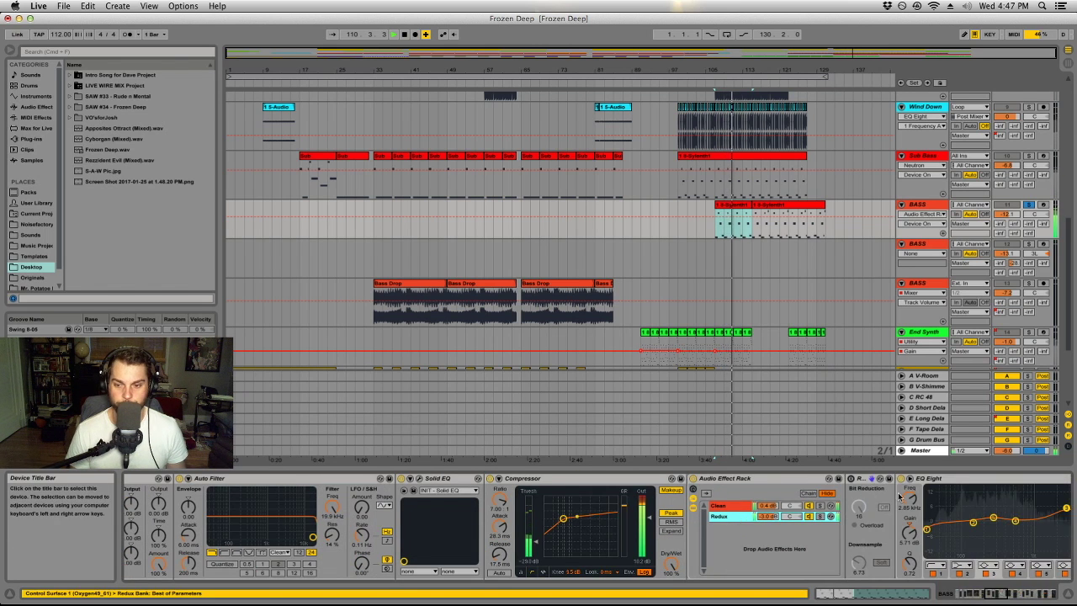
left_click(853, 480)
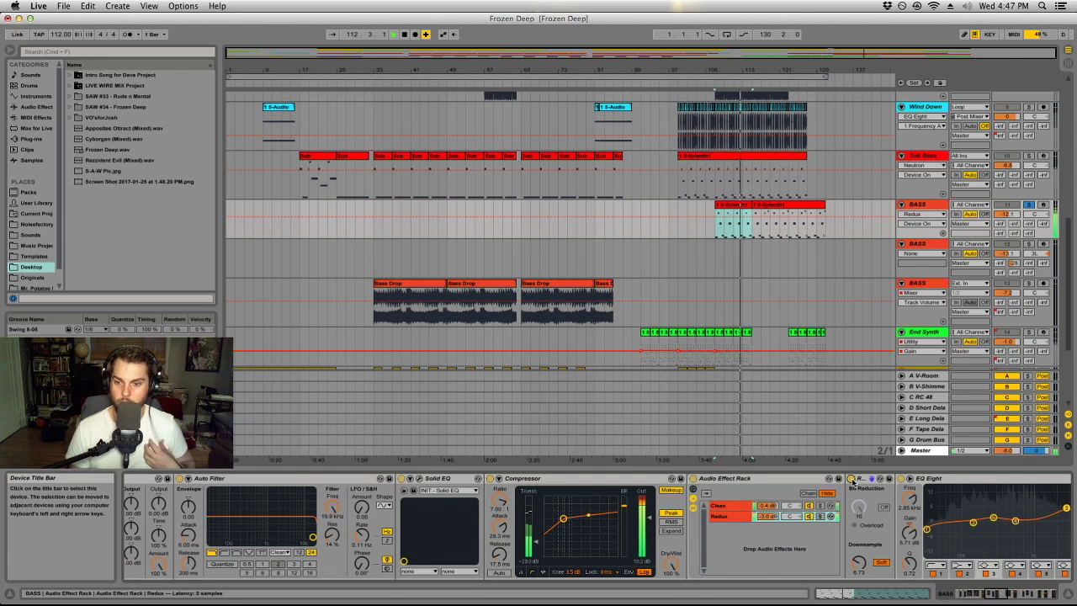
Compare playback with Redux off and on, leaving it on, then stop
left_click(852, 478)
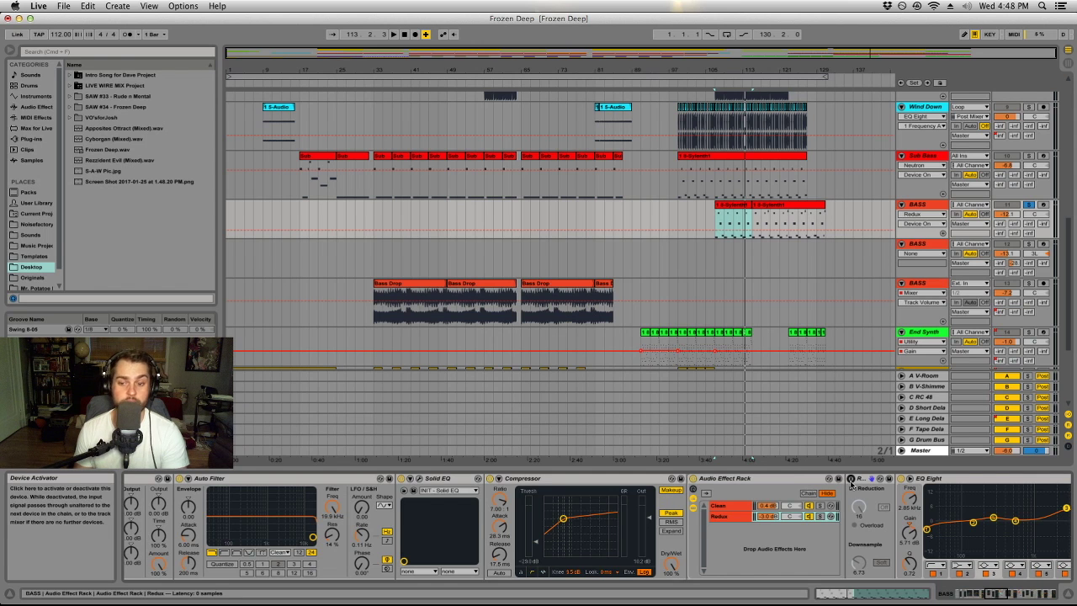
left_click(851, 479)
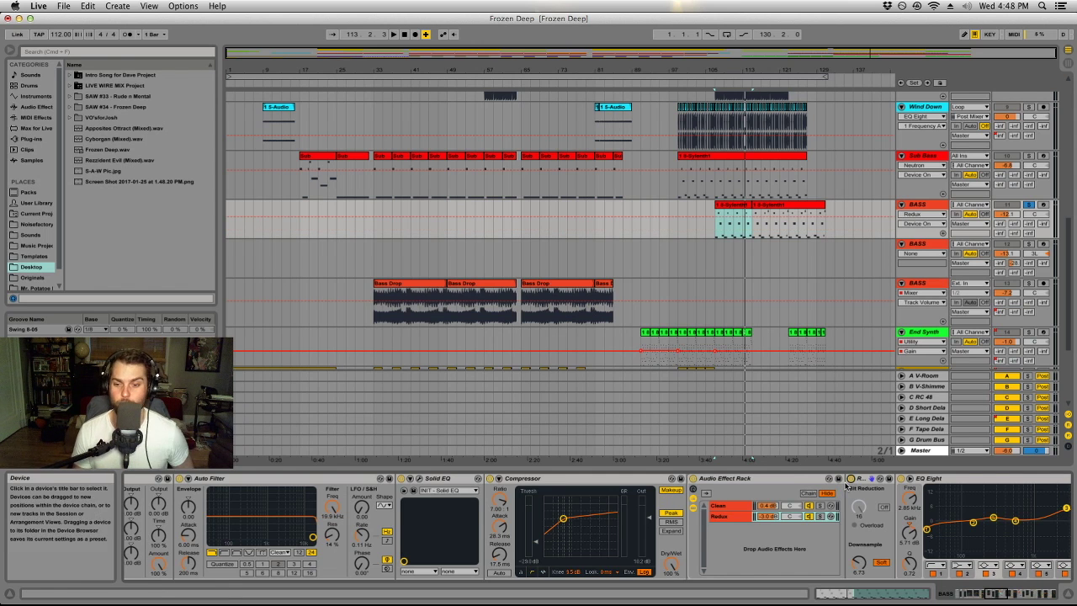
left_click(851, 479)
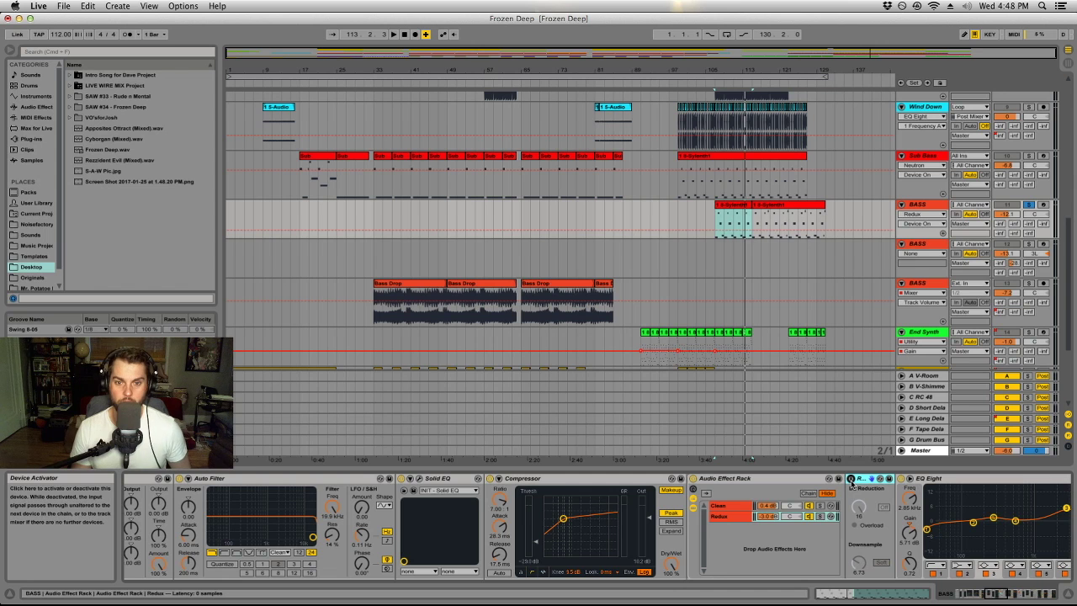
key("space")
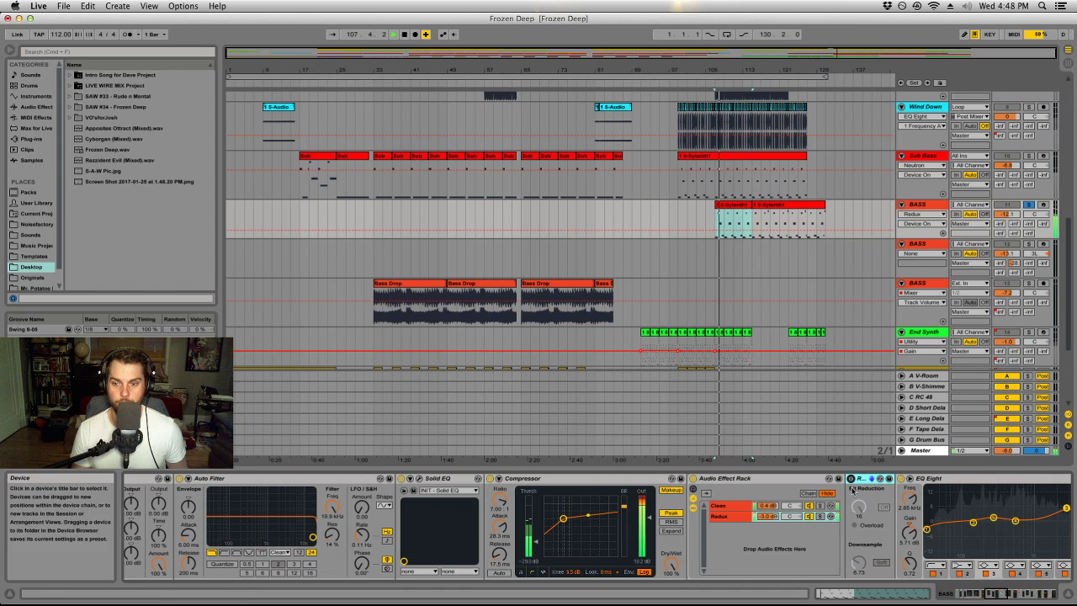
left_click(850, 479)
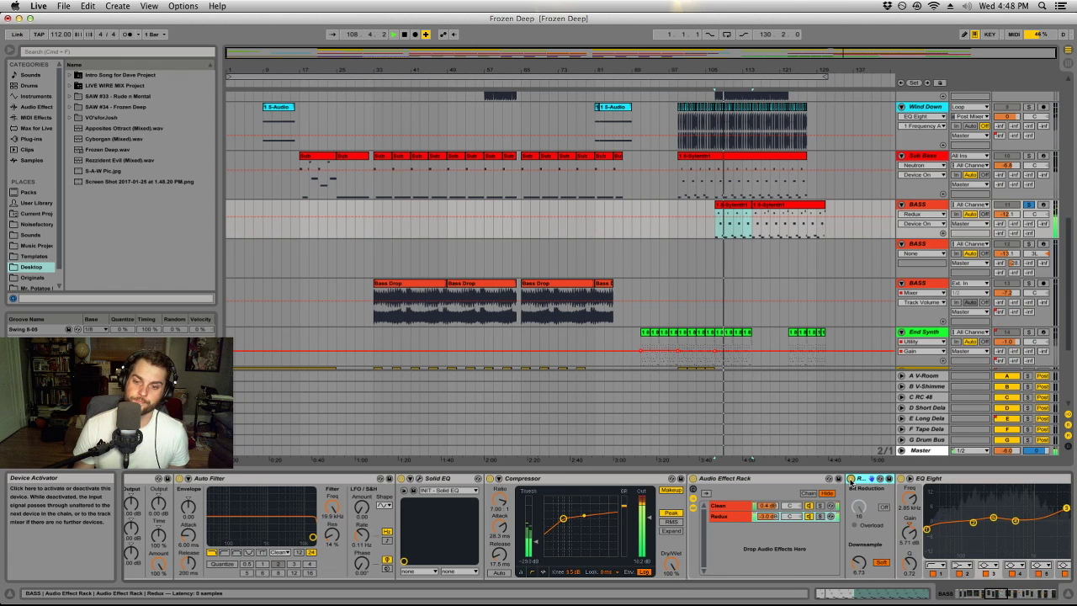
key("space")
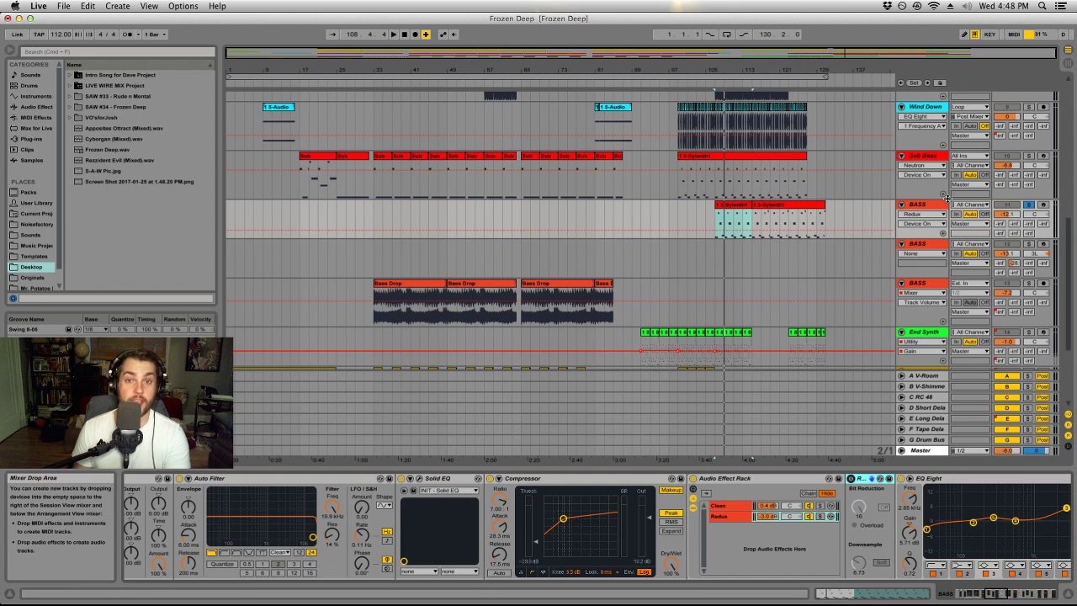
Unsolo BASS and delete the empty second BASS track
left_click(1030, 204)
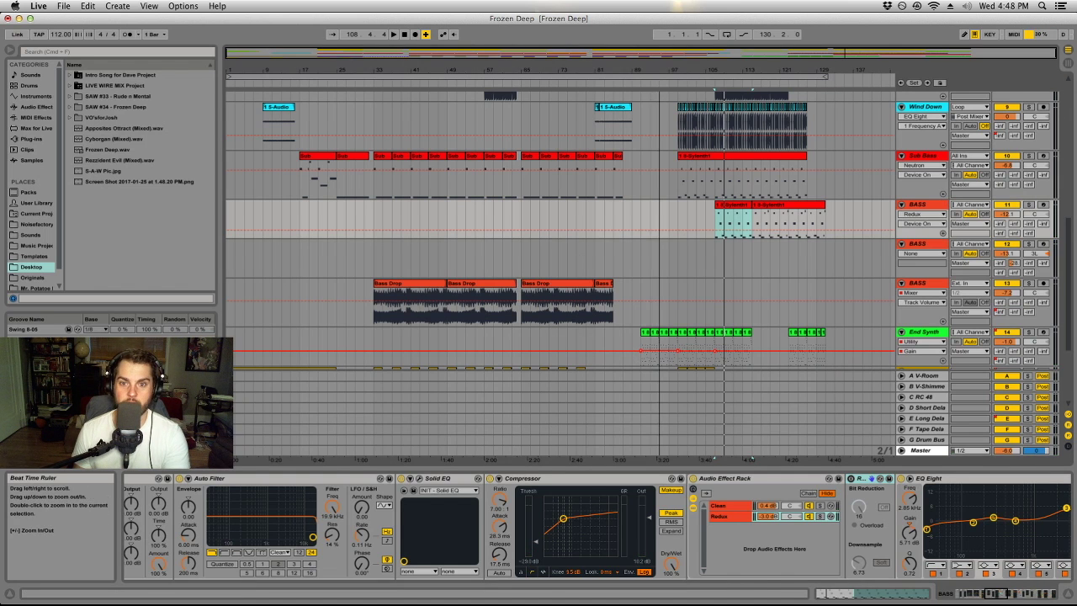
left_click(929, 245)
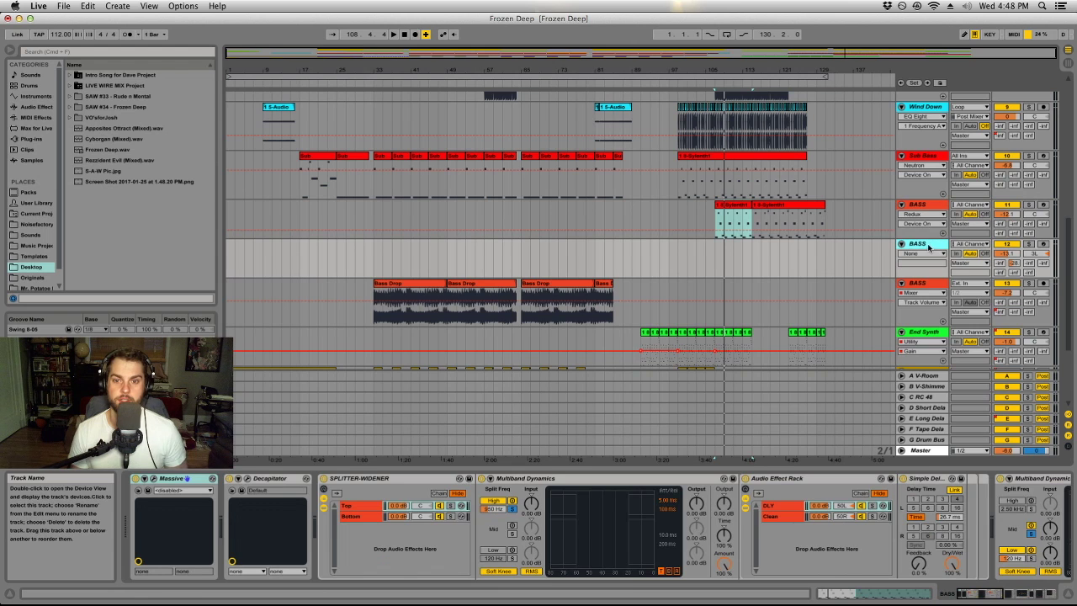
key("Delete")
Play the first Bass Drop clip soloed, then unsolo it and select EQ Eight filter points
scroll(846, 234, "down", 3)
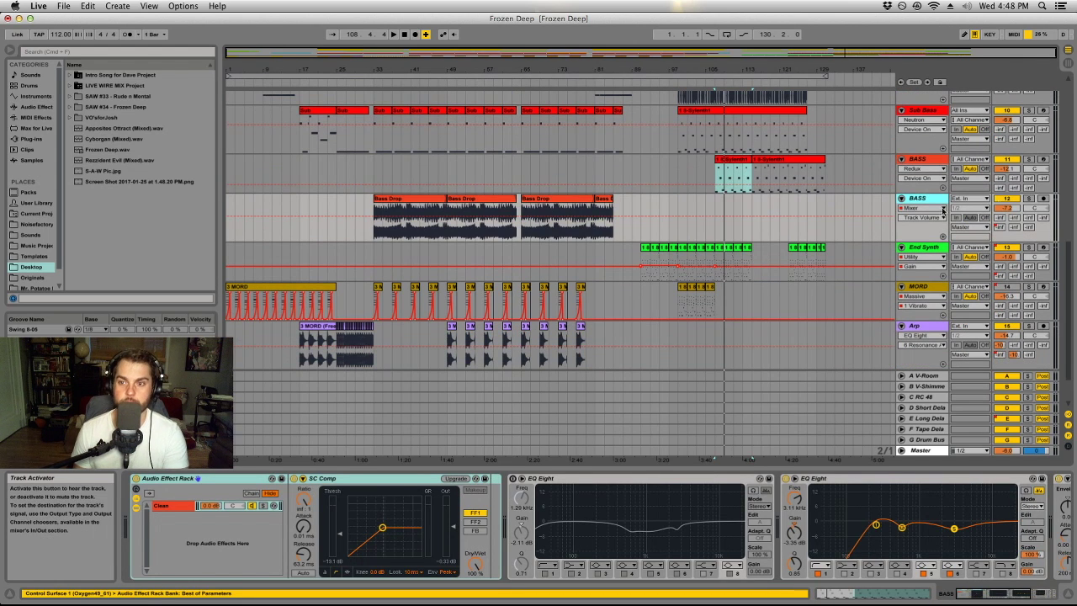
left_click(524, 201)
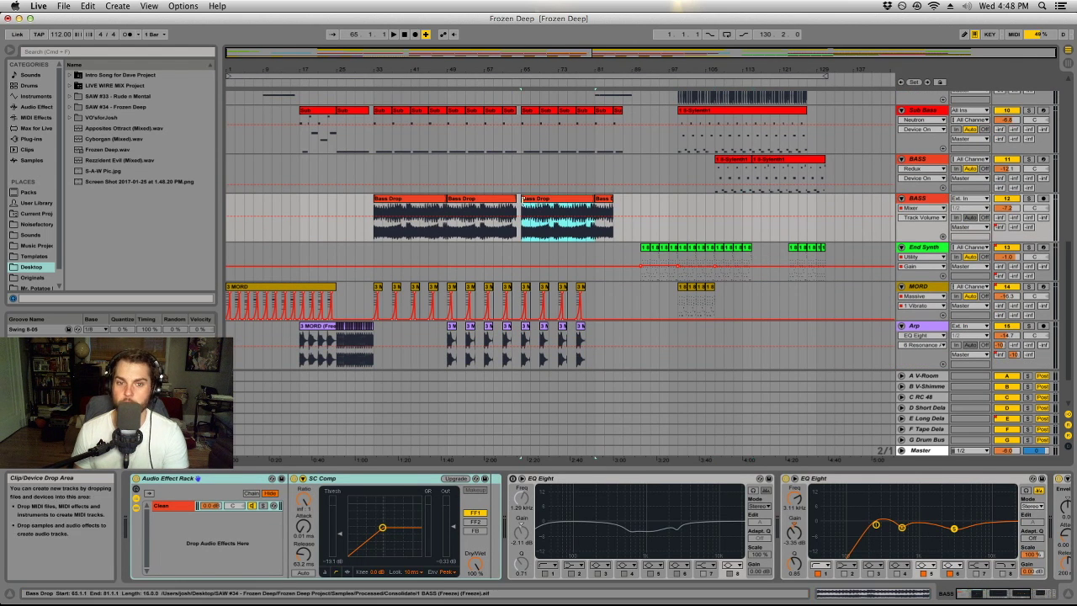
left_click(441, 202)
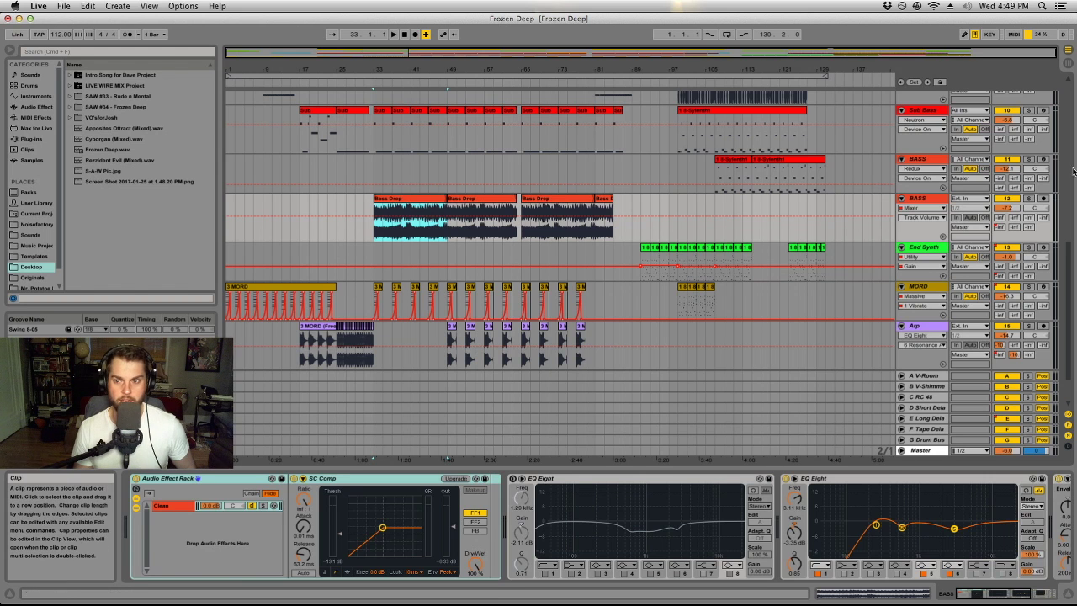
key("space")
left_click(1025, 198)
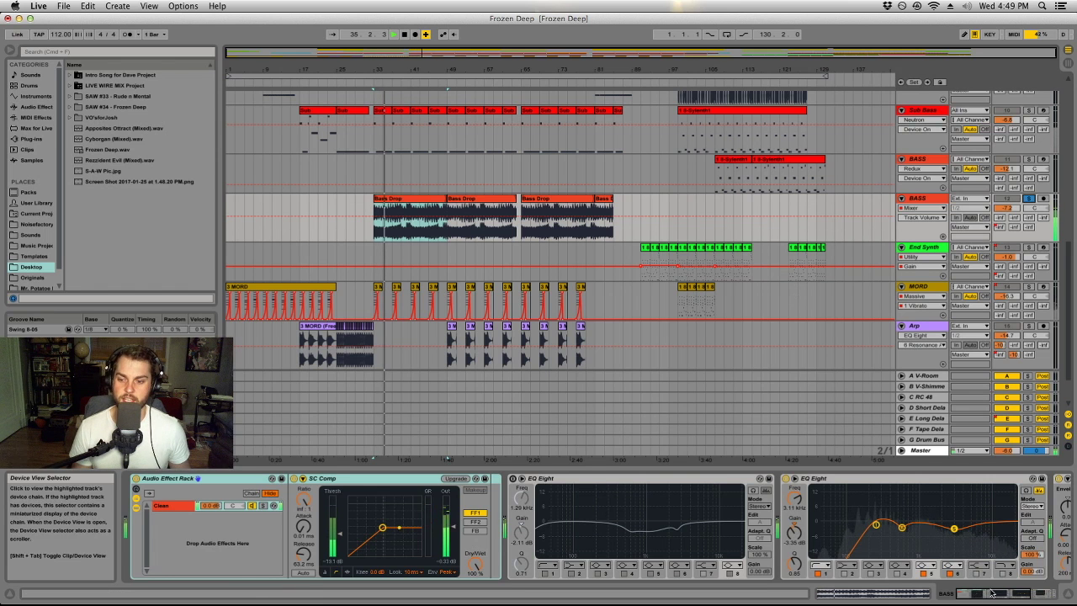
mouse_move(975, 589)
left_mouse_down()
mouse_move(994, 589)
mouse_move(969, 587)
left_mouse_up()
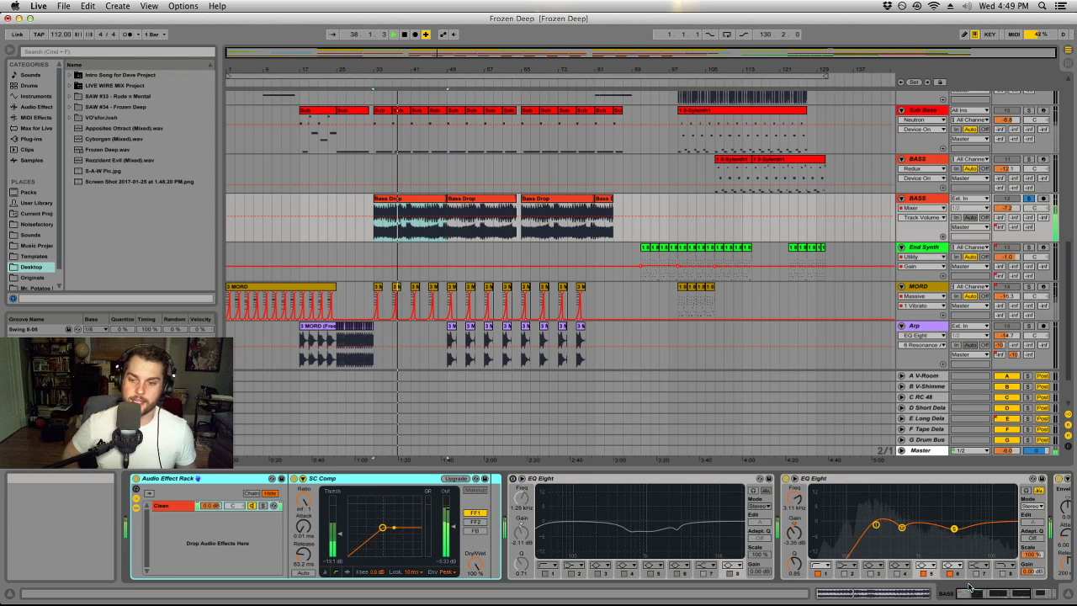
left_click(1028, 199)
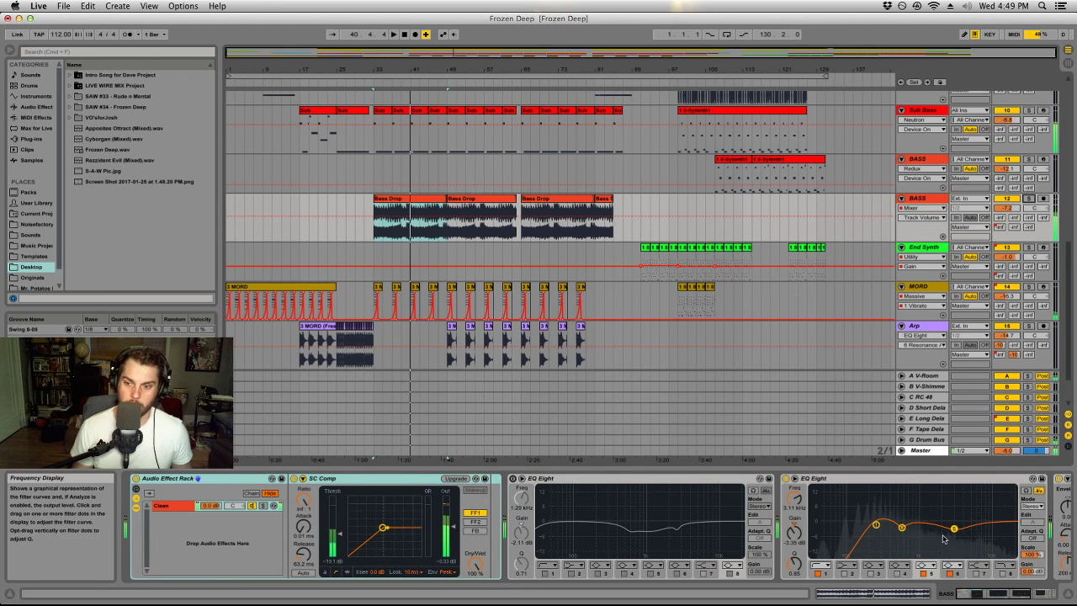
left_click_drag(989, 498, 926, 556)
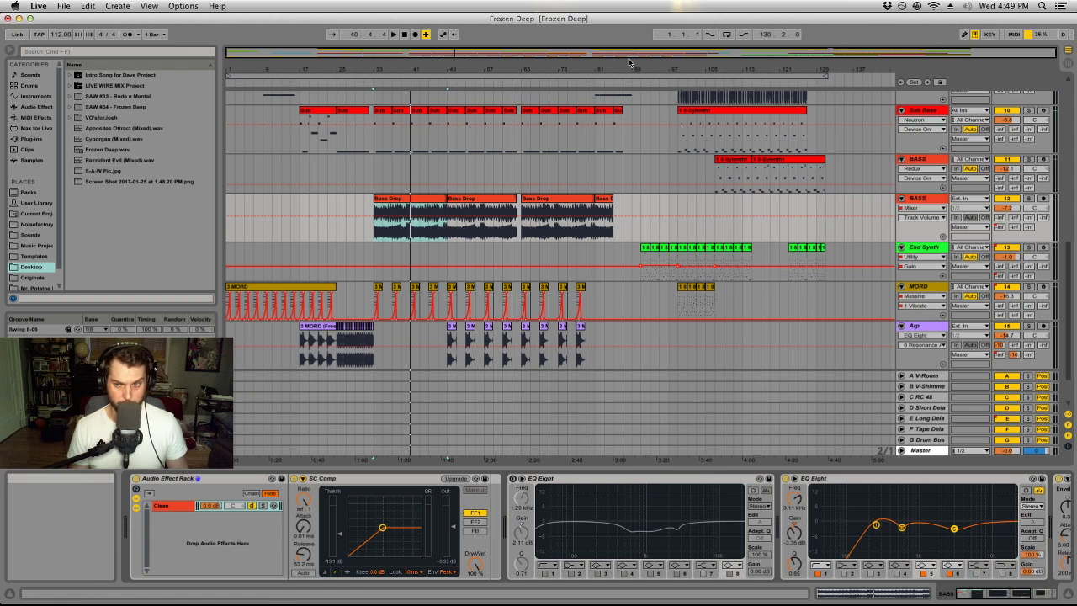
Audition the End Synth clip from inside it, then reset the start to the clip's beginning
left_click(718, 252)
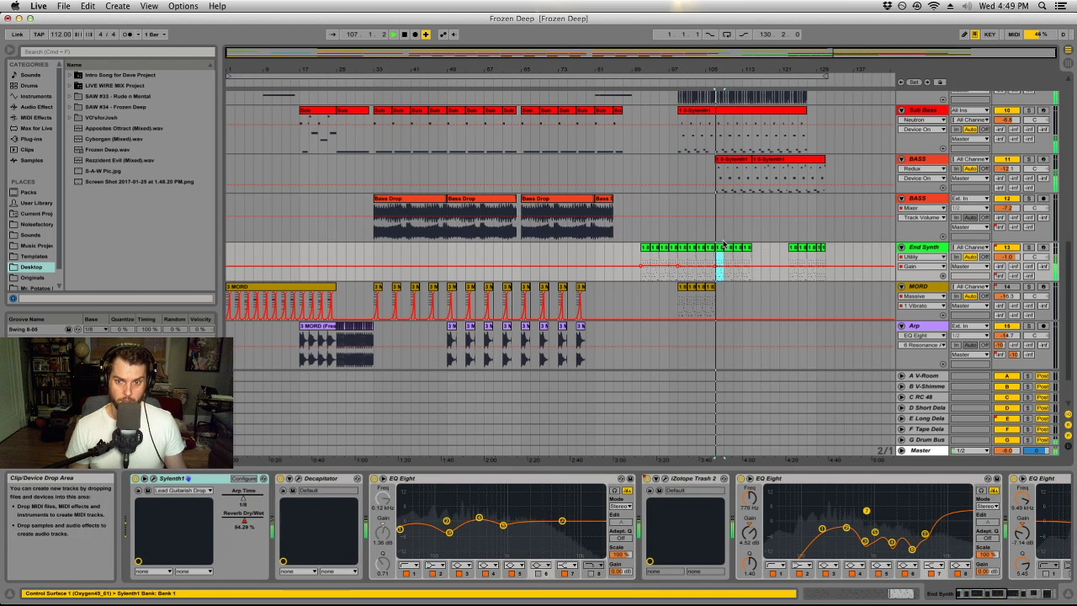
key("space")
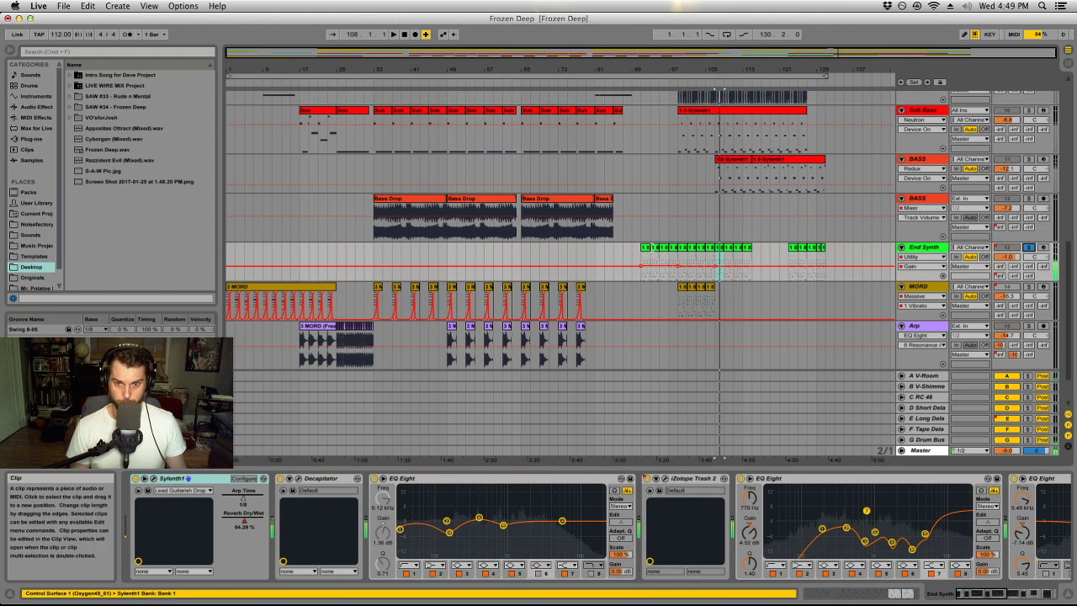
left_click(644, 261)
key("space")
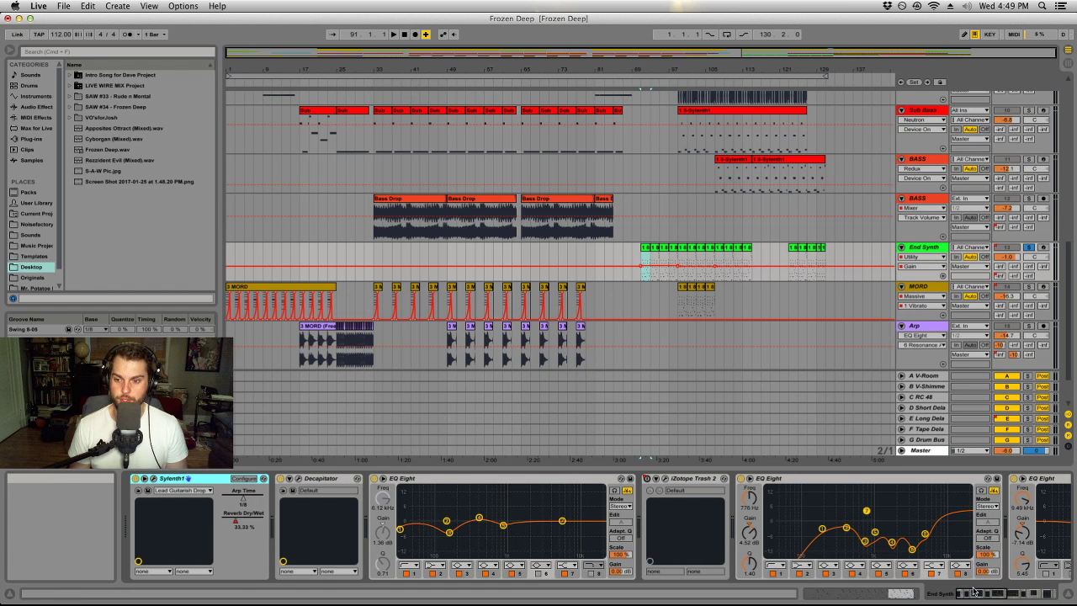
Enable the Auto Filter's external sidechain, fed from the SIDE CHAIN track post-FX
left_click(1025, 595)
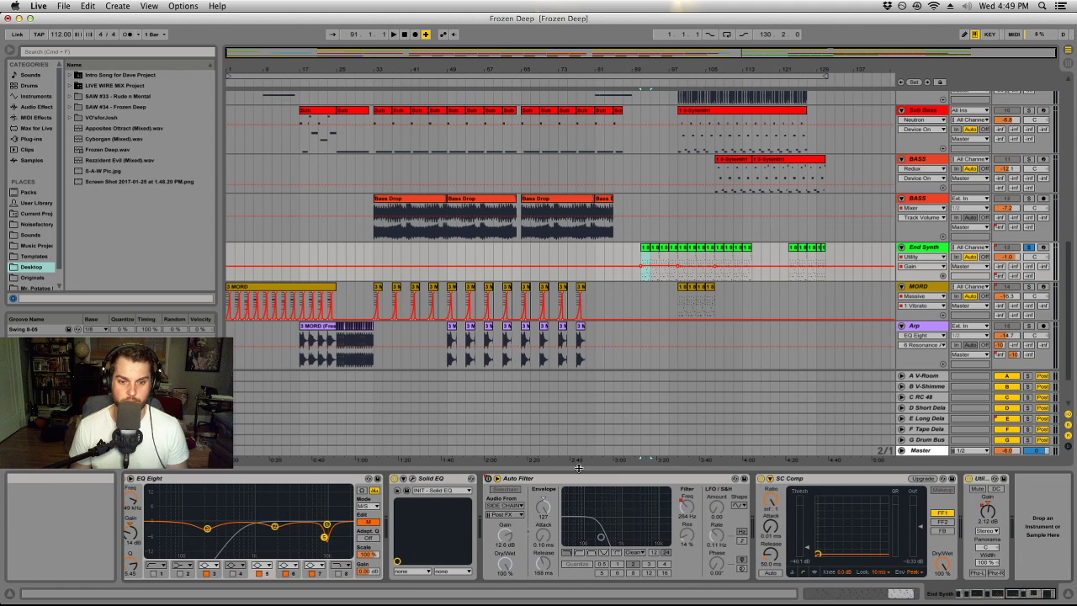
left_click(515, 488)
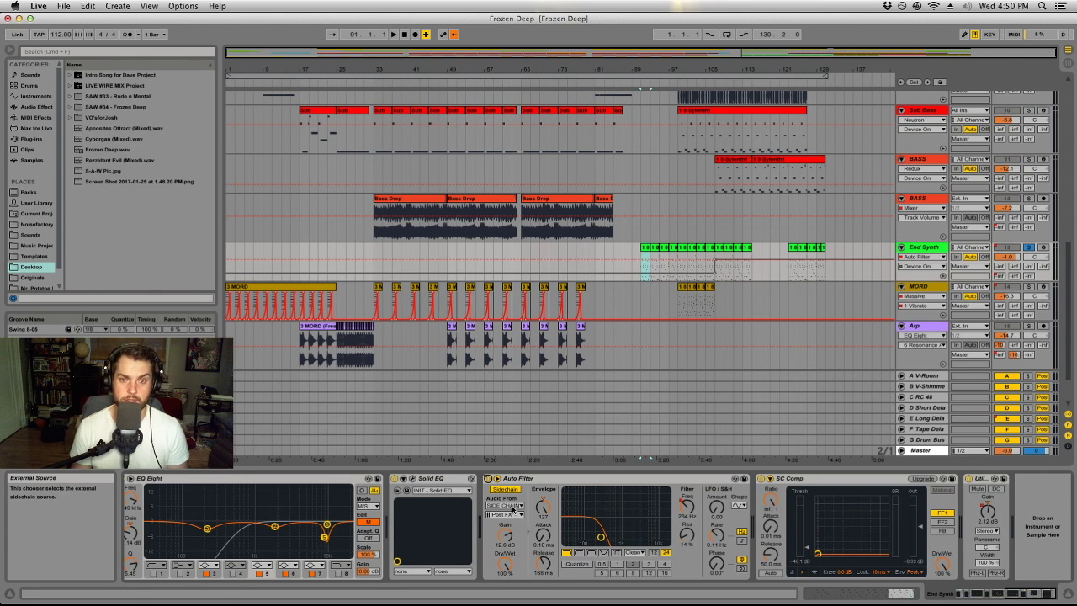
scroll(729, 151, "up", 10)
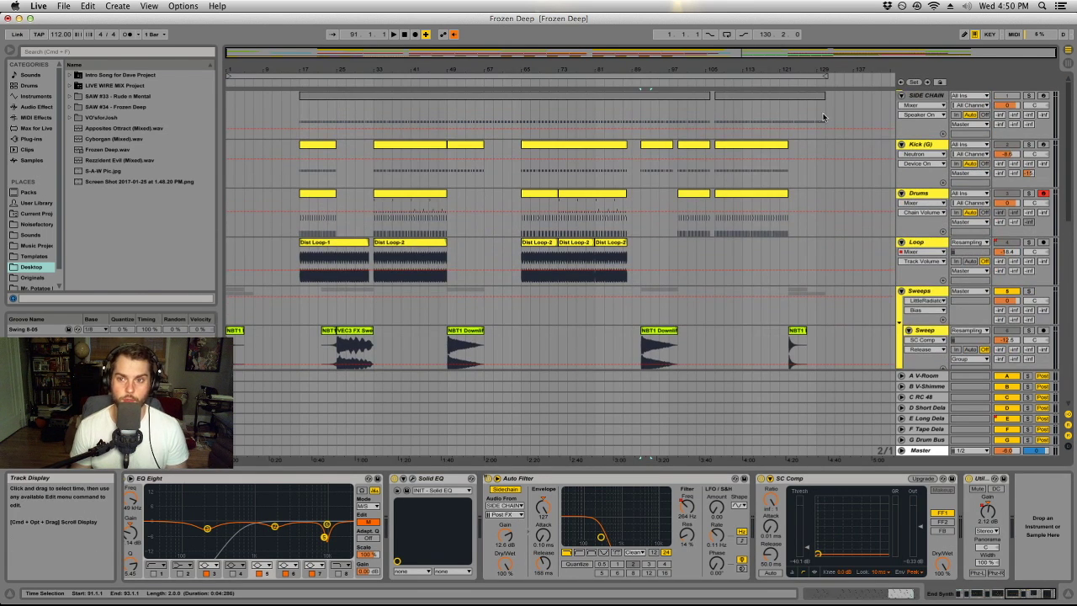
Show the SIDE CHAIN track's Operator, play from bar 65 and briefly solo it
left_click(522, 118)
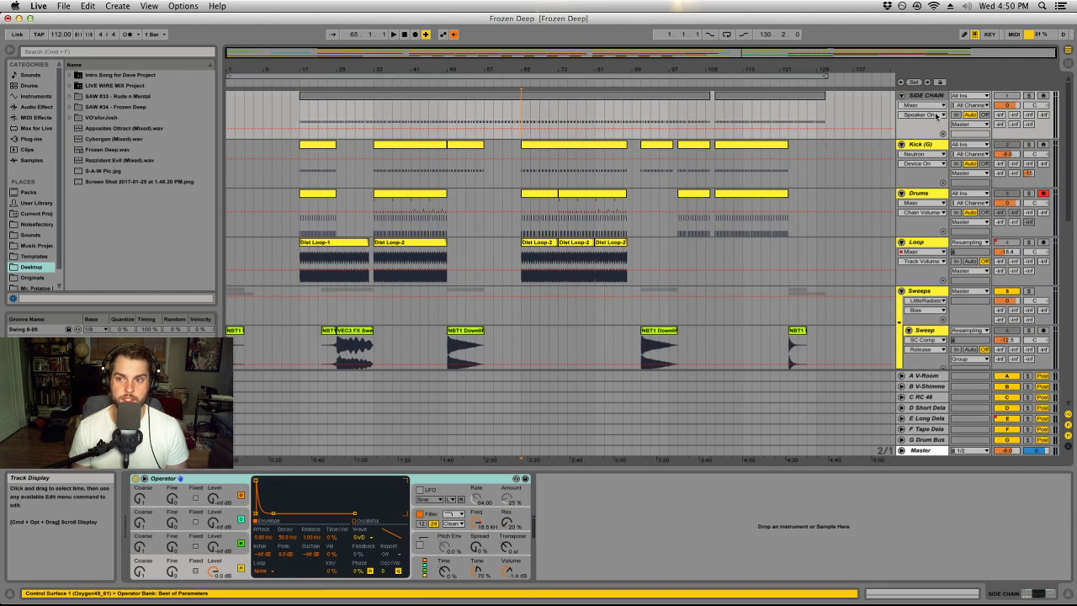
key("space")
left_click(1029, 96)
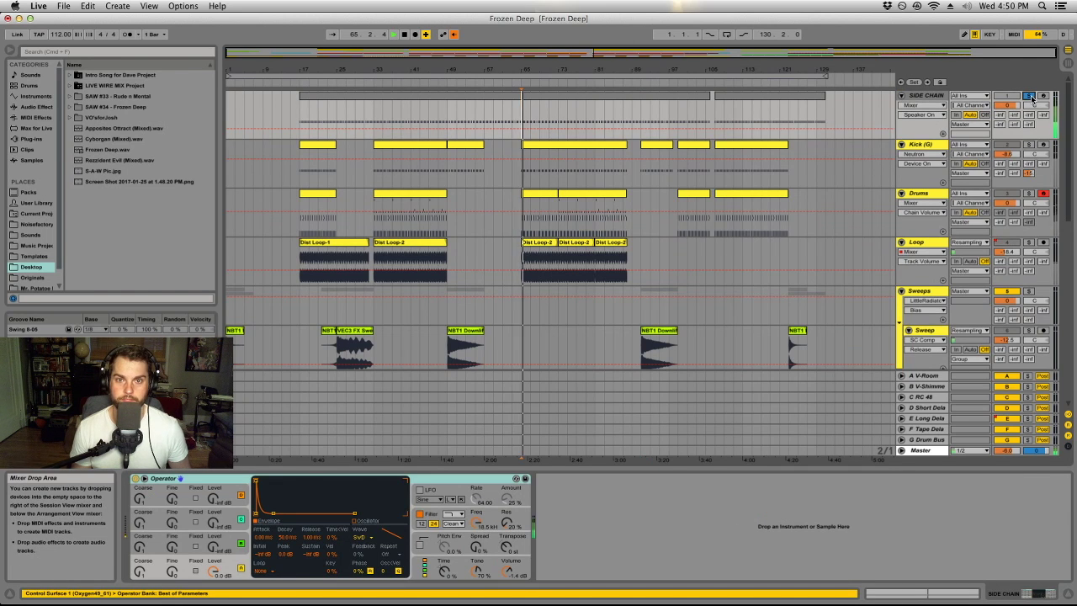
left_click(1029, 96)
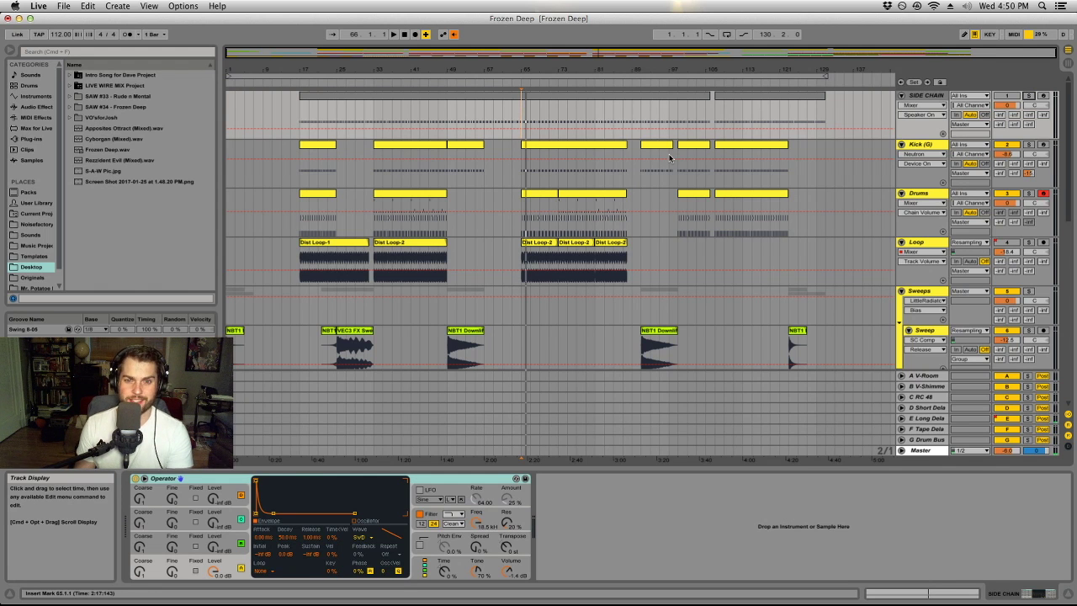
scroll(670, 158, "down", 10)
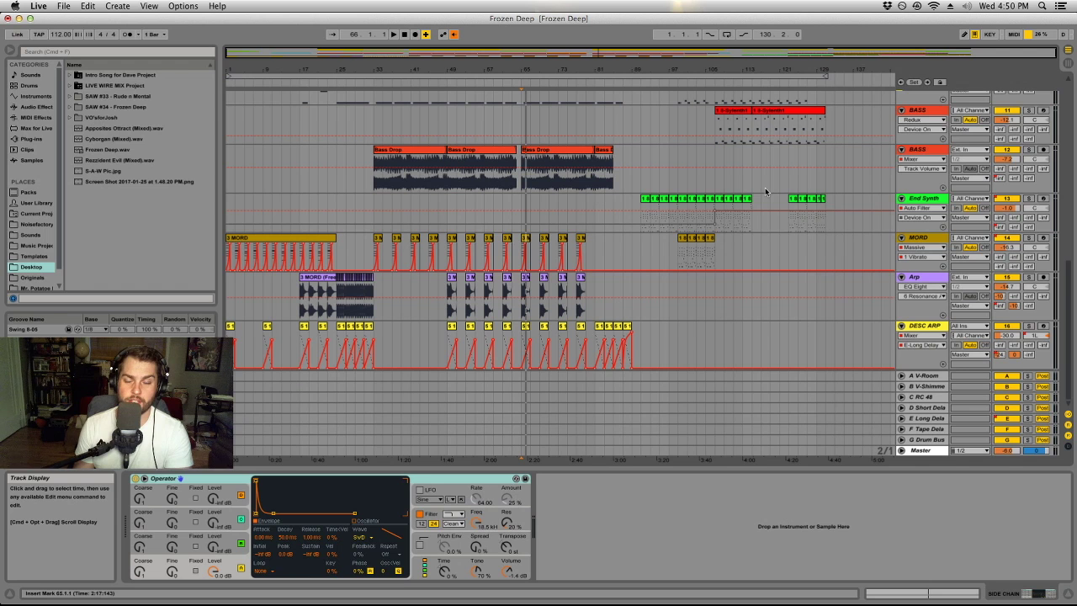
Loop the End Synth clip's selected bars up to bar 111 with Cmd+L
left_click(923, 198)
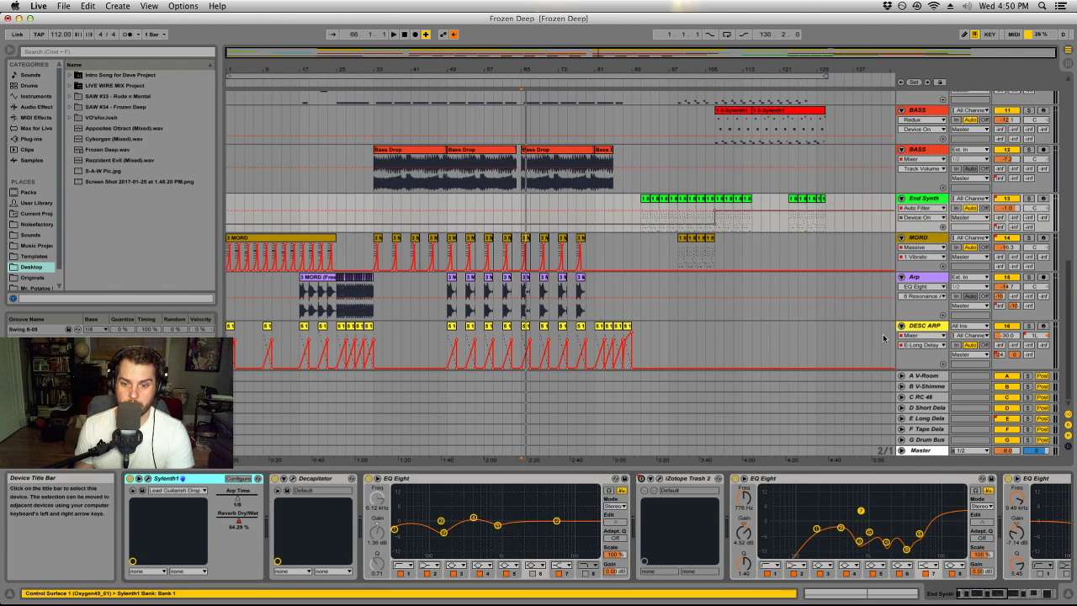
left_click(720, 210)
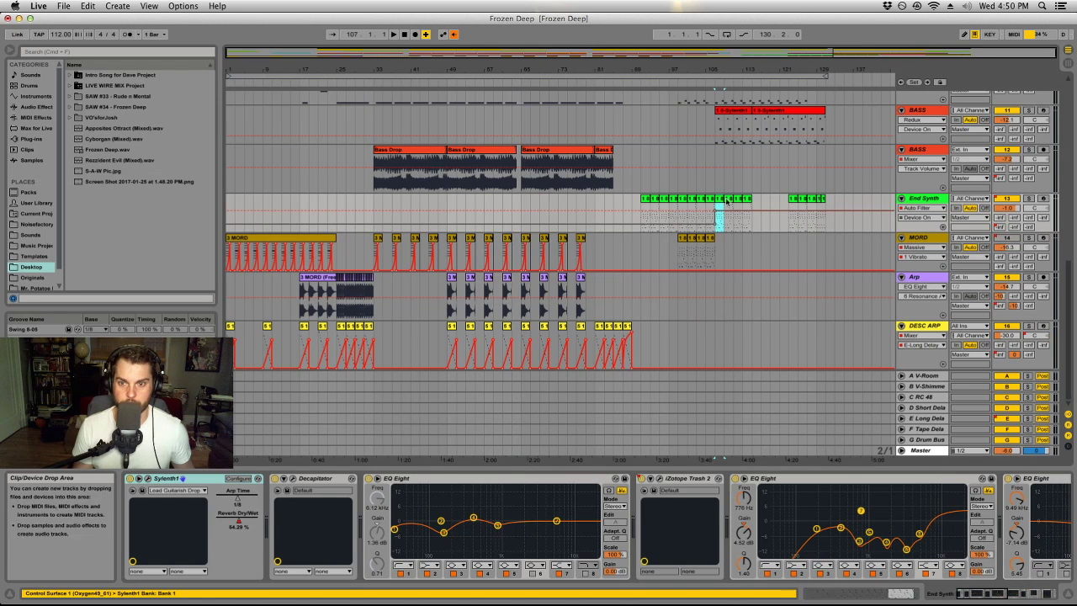
left_click(731, 202, "shift")
key("super+l")
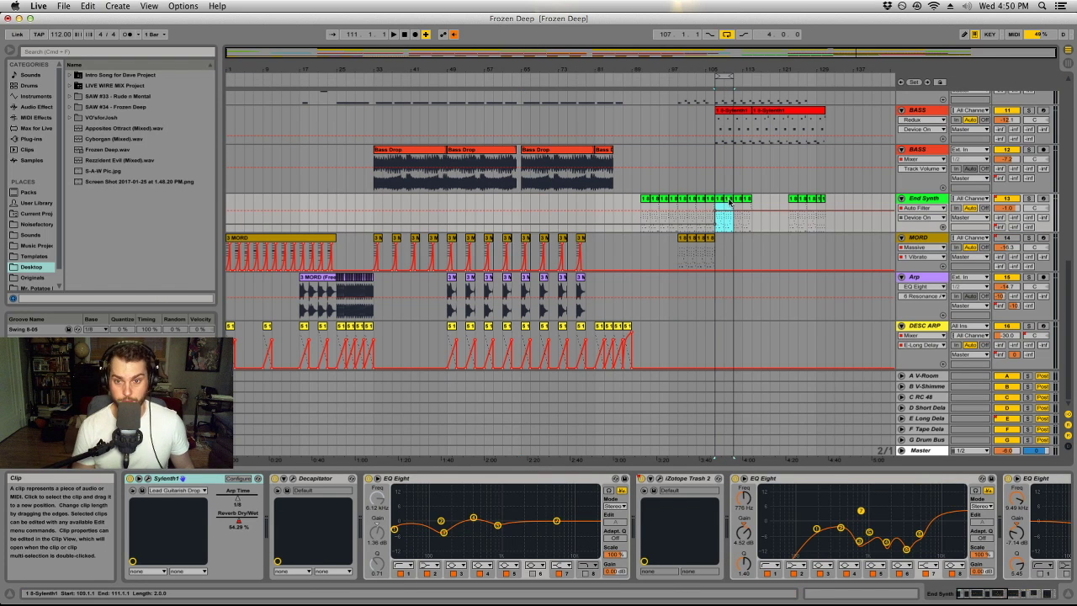
Compare soloed End Synth with Auto Filter bypassed and on, then show MORD's chain
left_click(1044, 589)
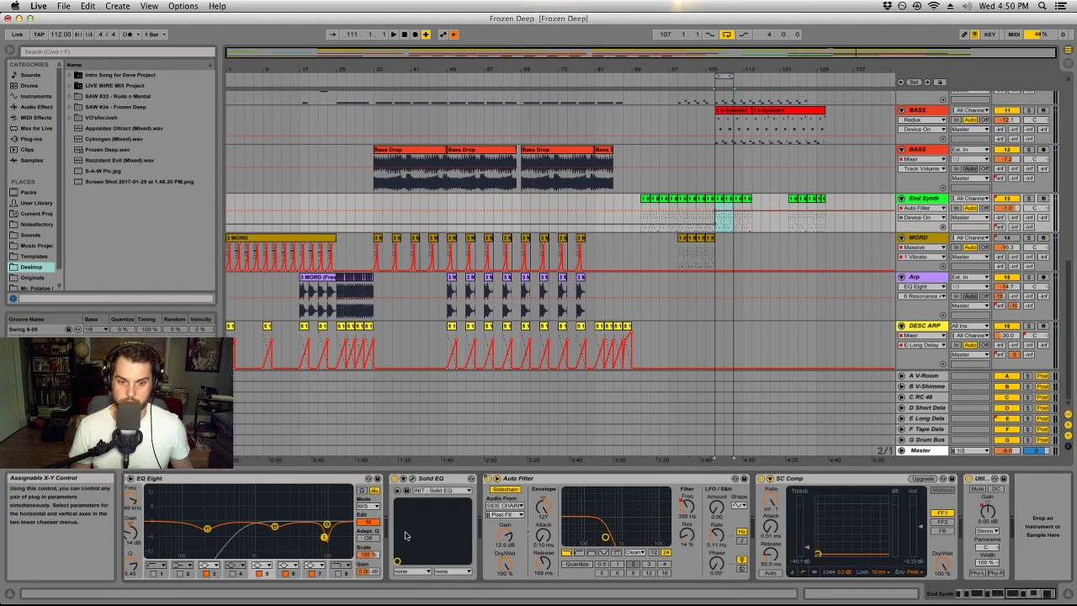
left_click(486, 478)
key("space")
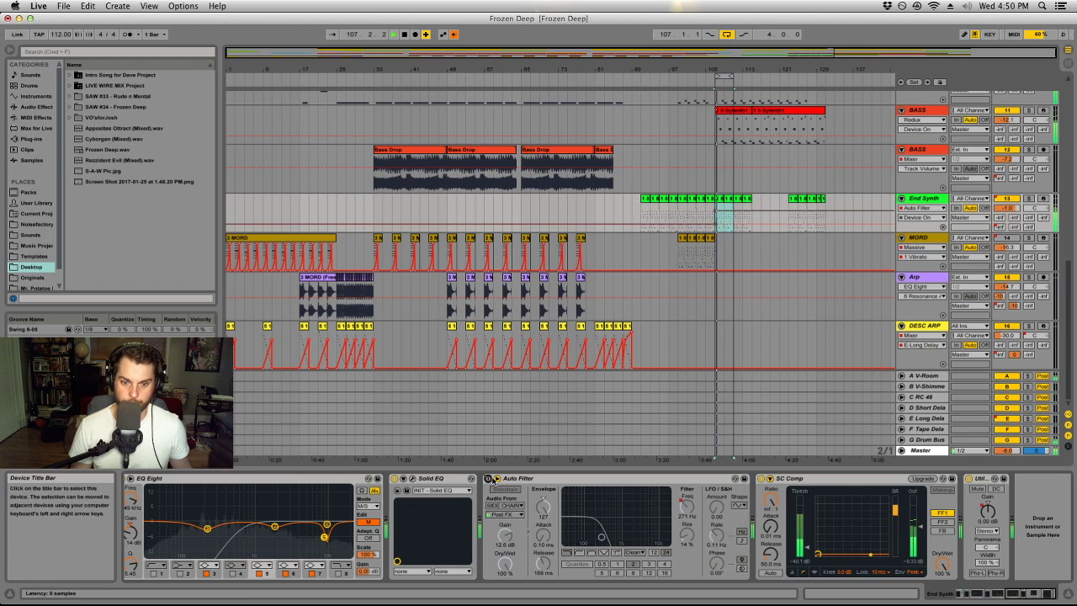
left_click(1029, 198)
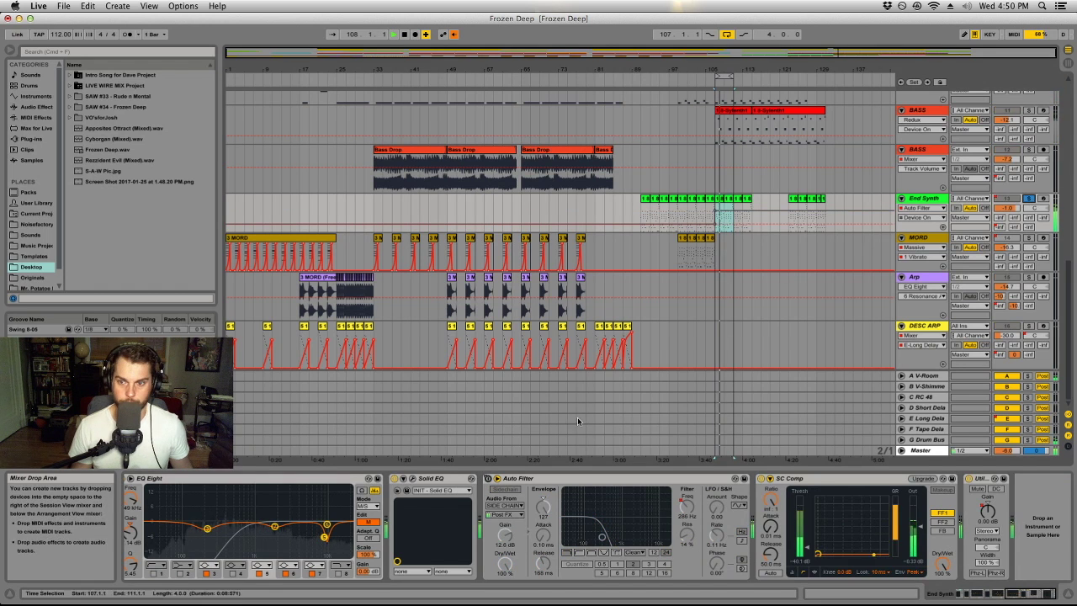
left_click(488, 479)
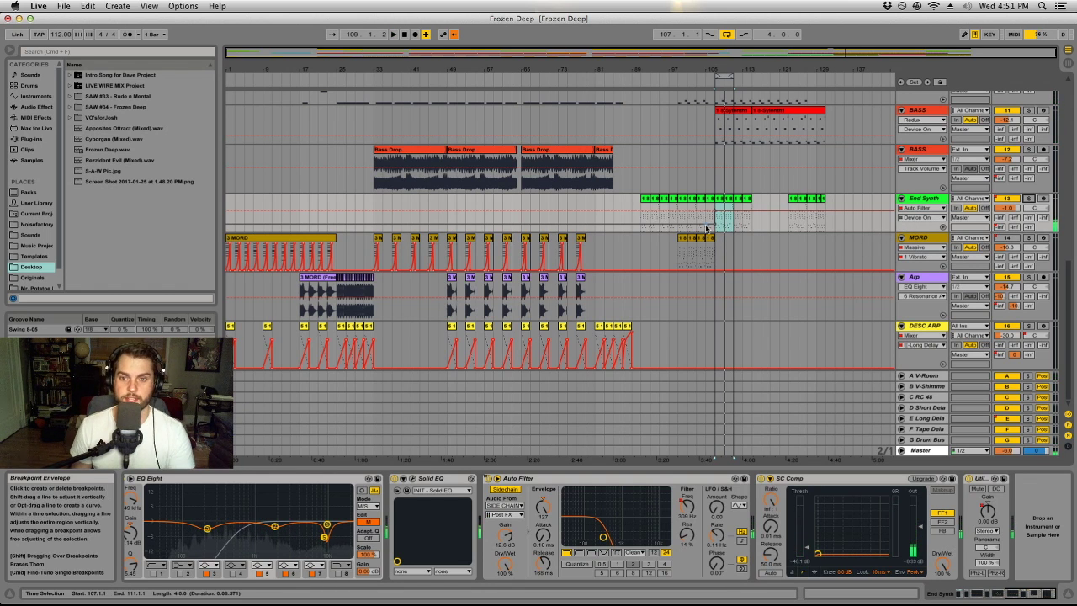
left_click(378, 244)
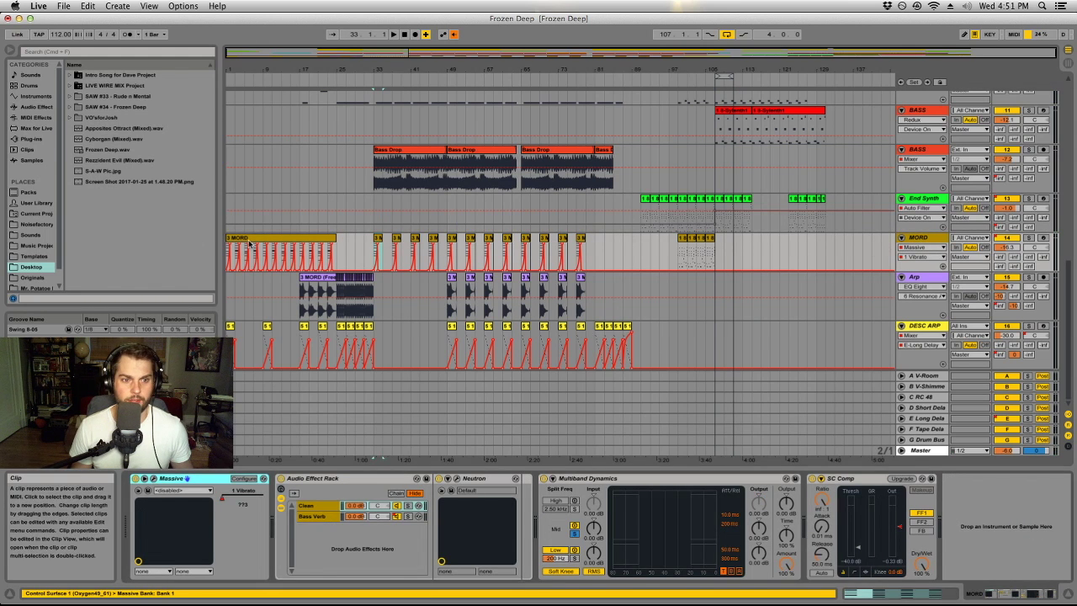
Select MORD's Massive device, start playback and solo the MORD track
left_click(913, 238)
left_click(186, 478)
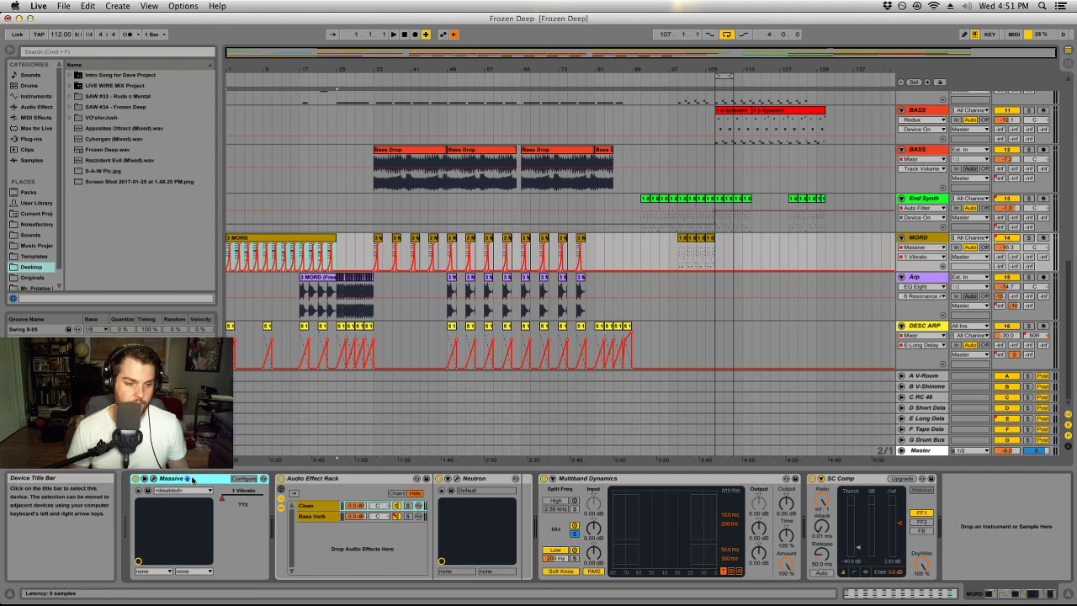
key("space")
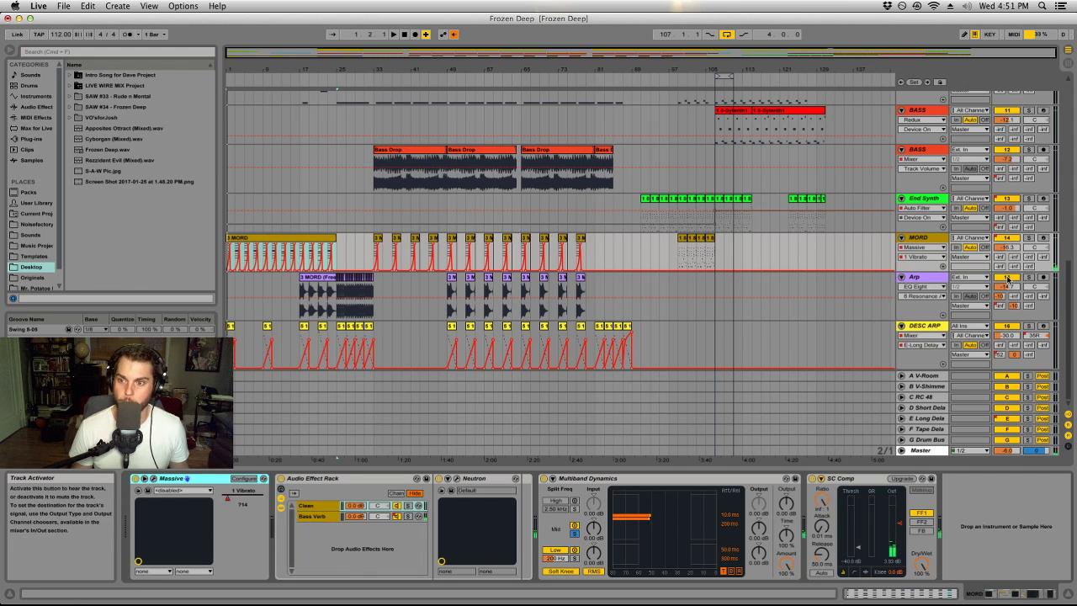
left_click(1029, 238)
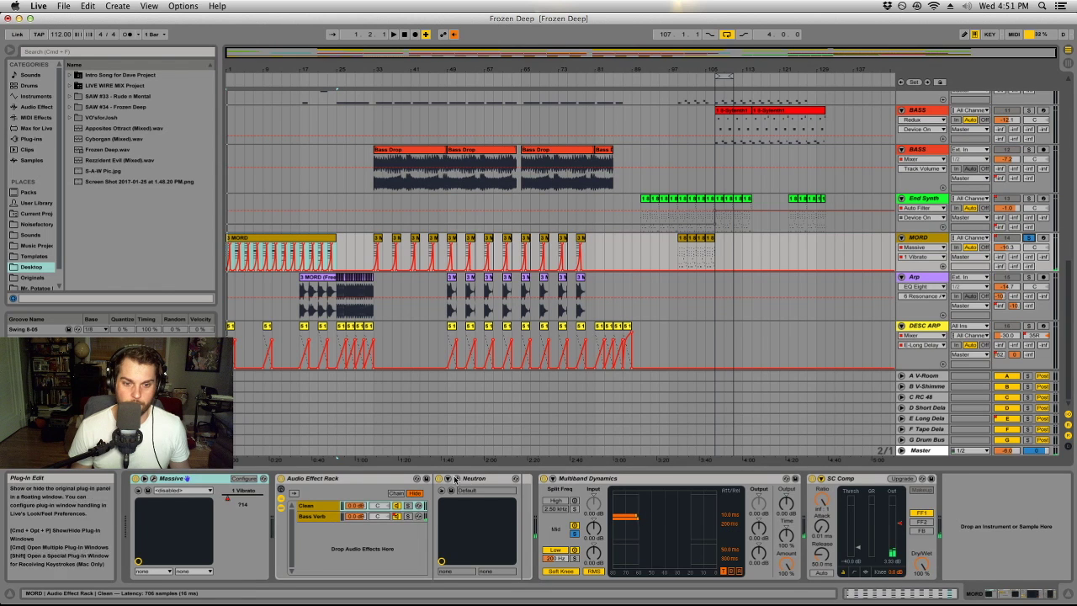
Review the effect rack's Clean chain, then Bass Verb, then Clean again
left_click(328, 506)
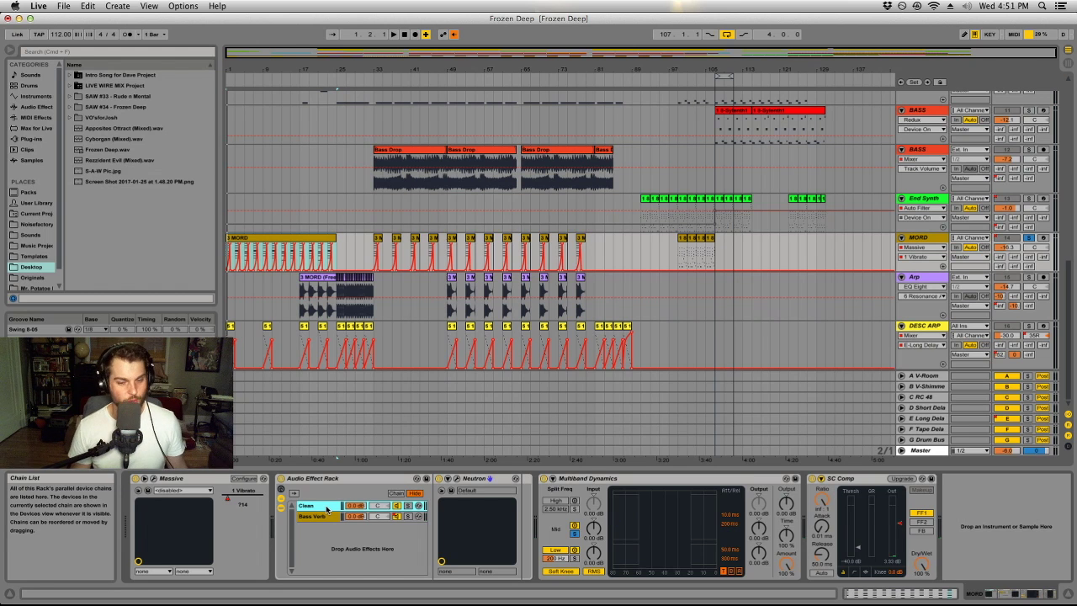
left_click(321, 518)
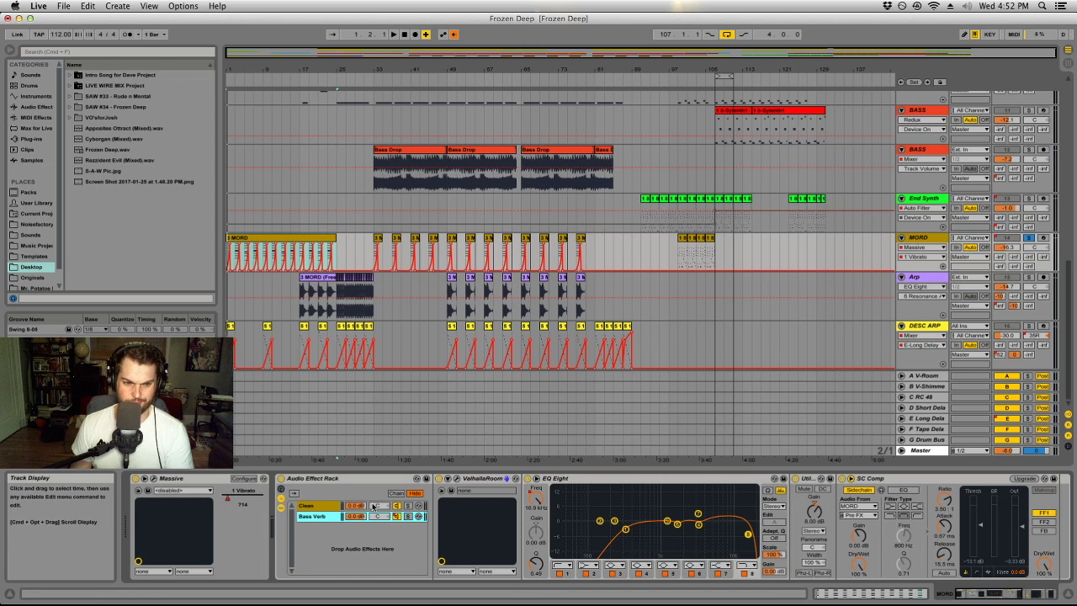
left_click(363, 504)
left_click(458, 482)
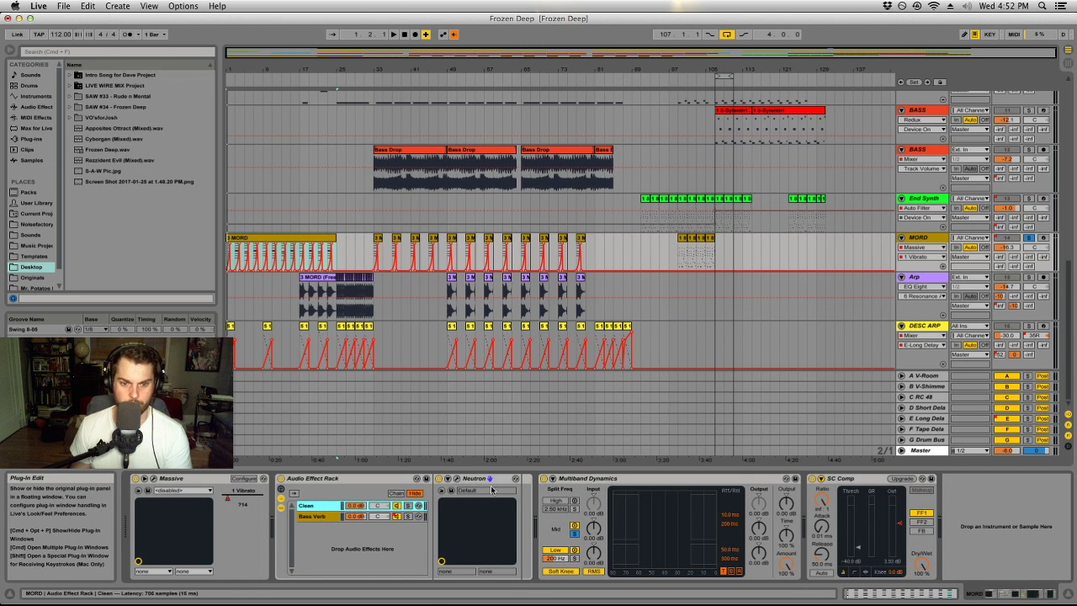
key("space")
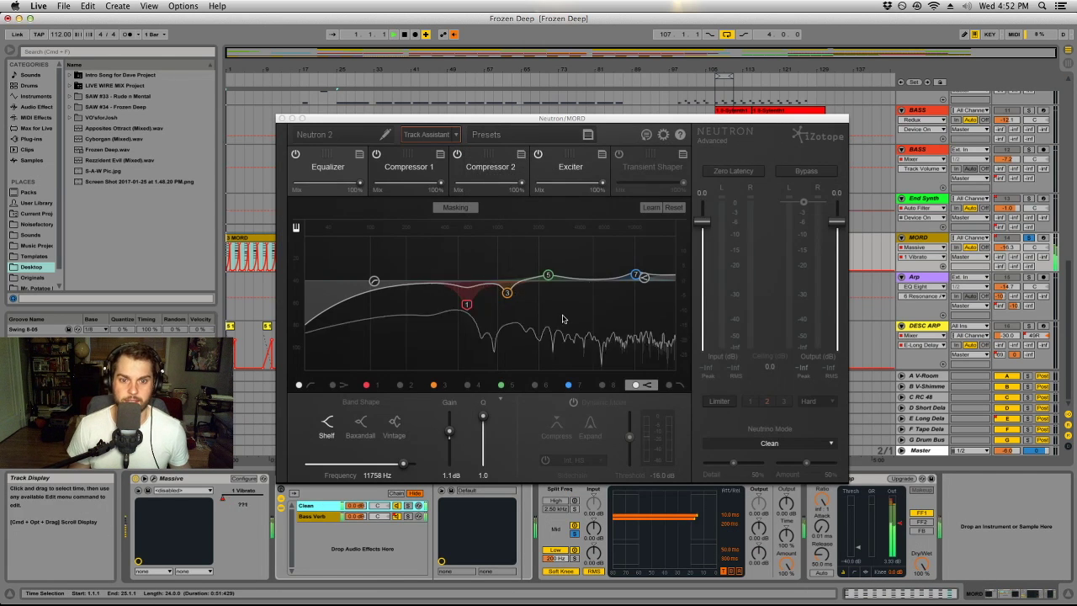
left_click(468, 303)
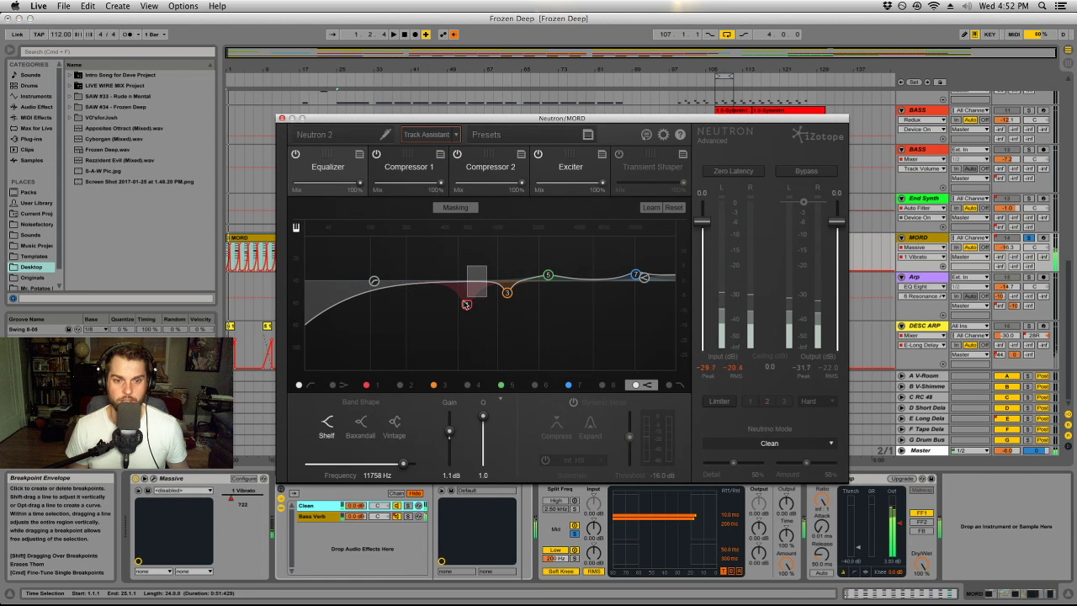
key("space")
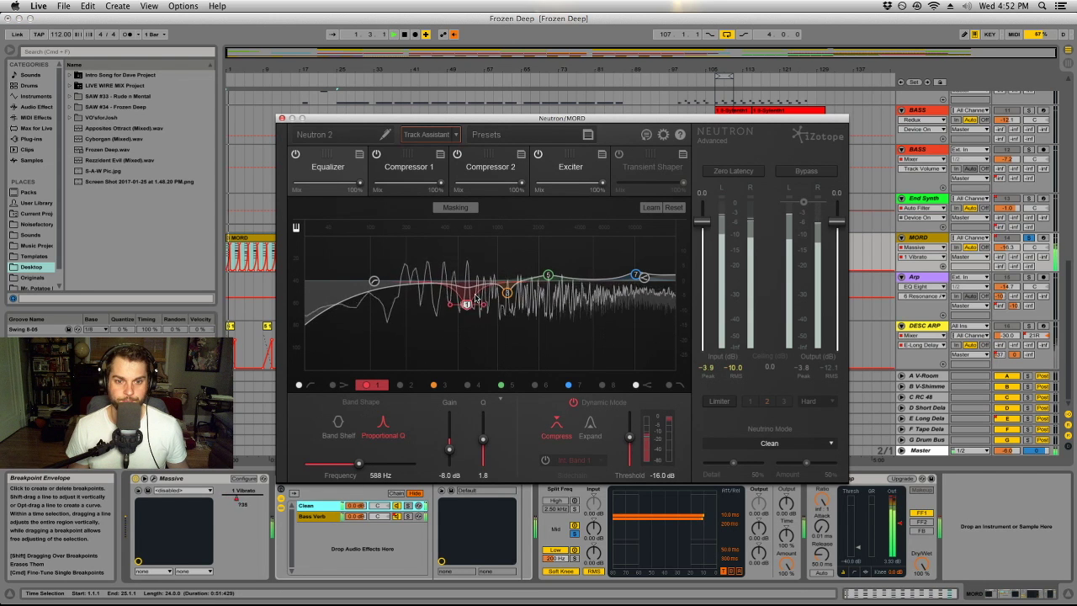
key("space")
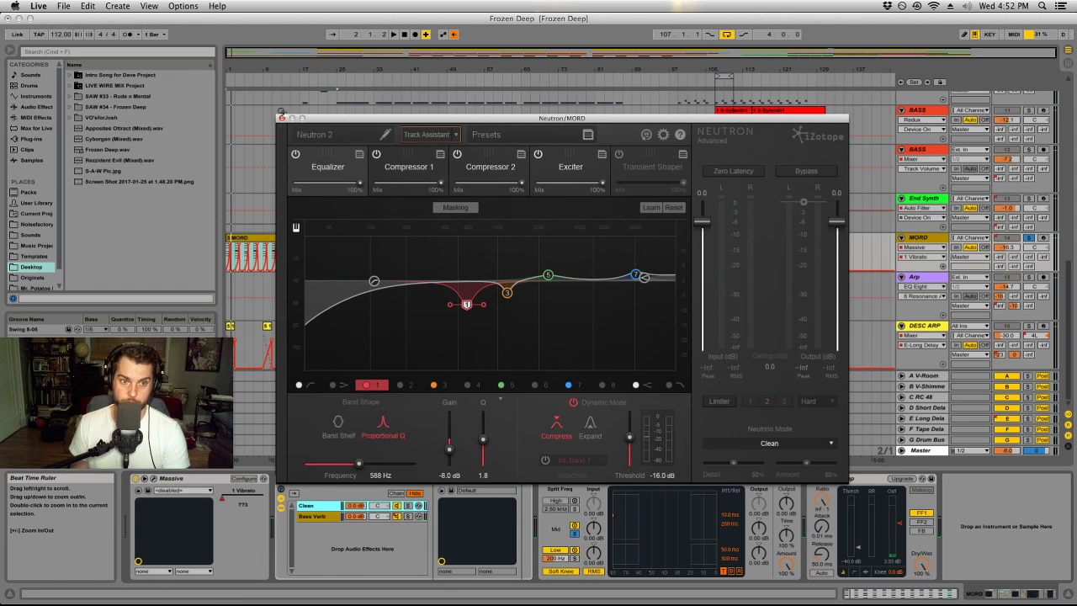
left_click(283, 118)
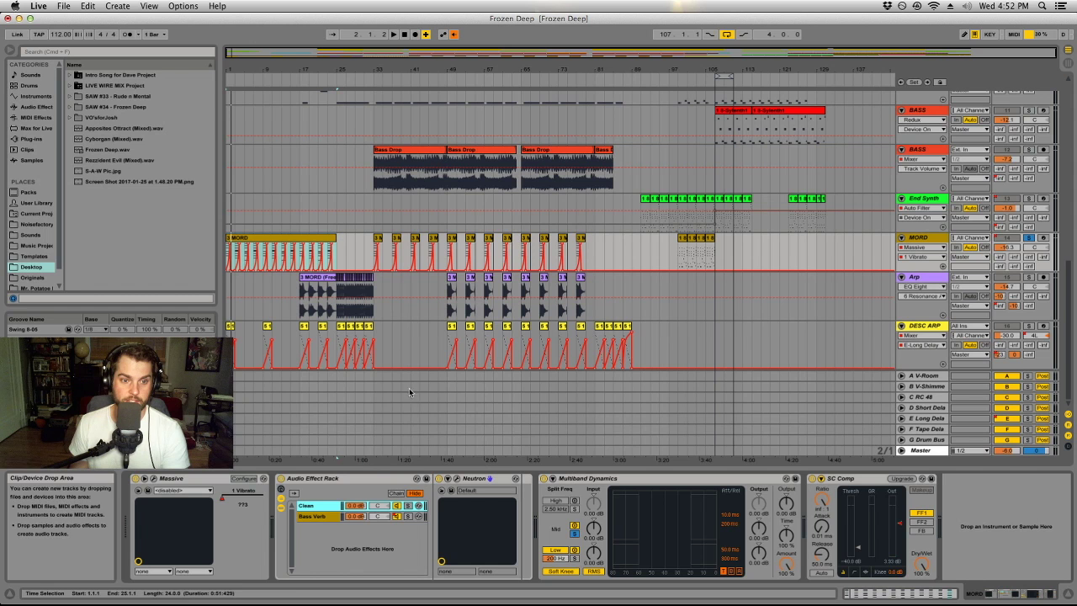
Zoom to the first 24 bars, clear the selection, and show MORD's Bass Verb chain devices
key("z")
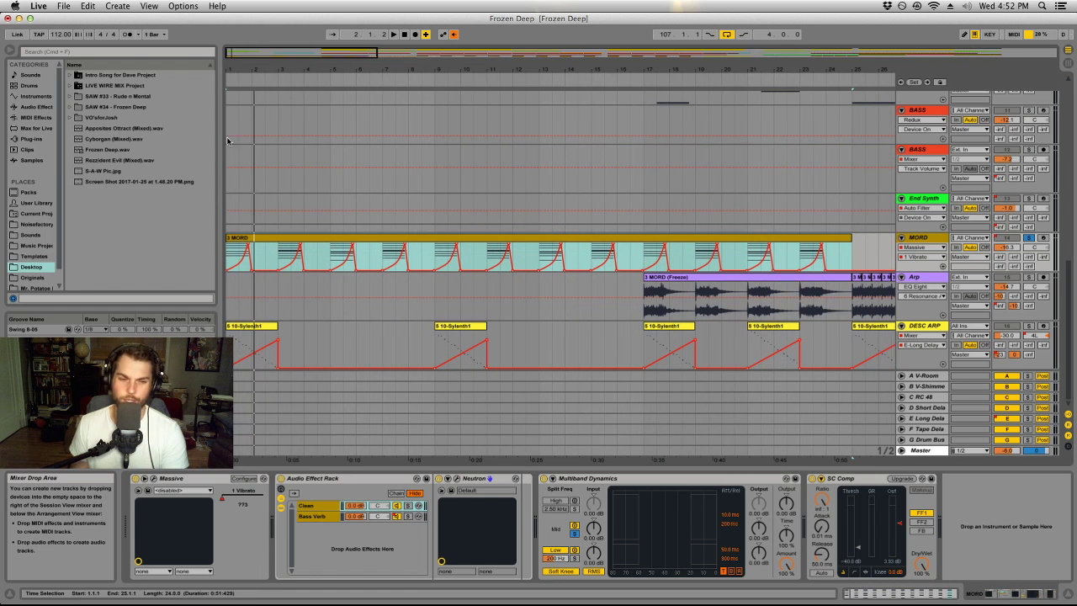
left_click(227, 255)
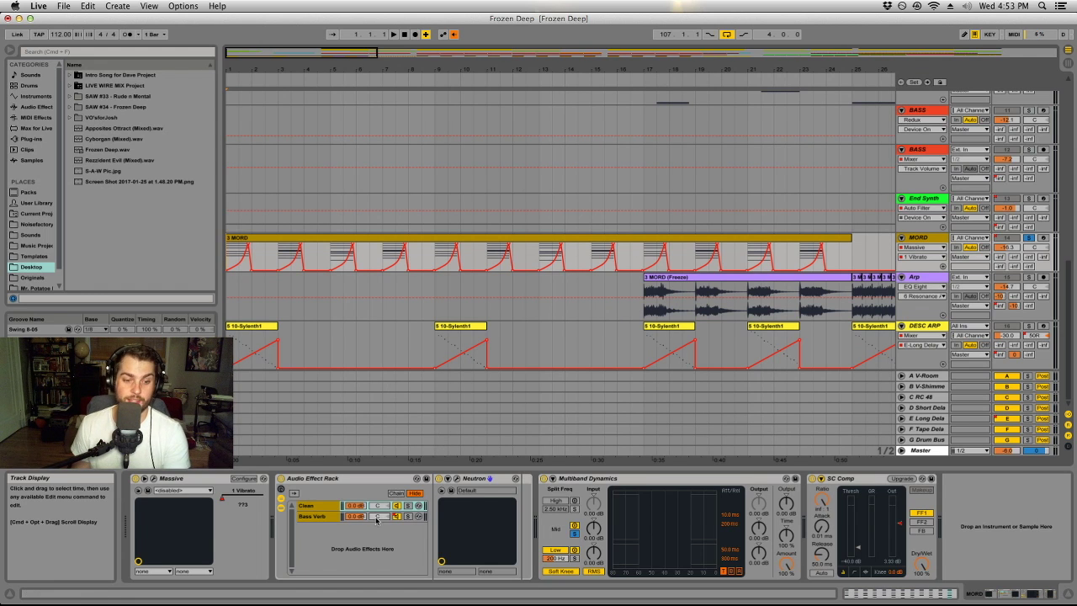
left_click(321, 520)
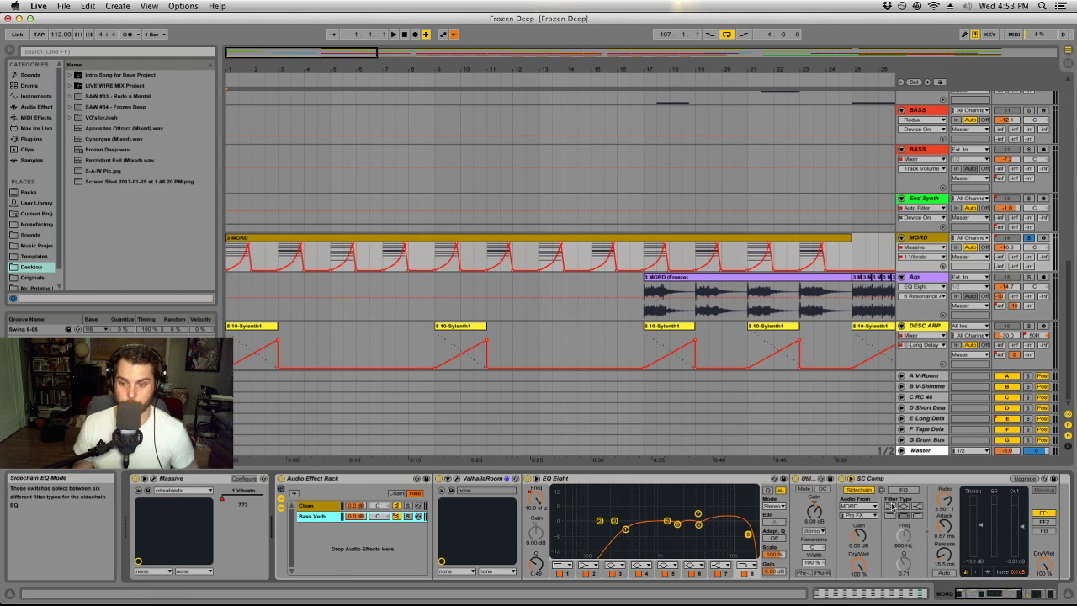
Play the song, switch on the SC Comp device, stop, and zoom out to the full song
scroll(623, 573, "right", 5)
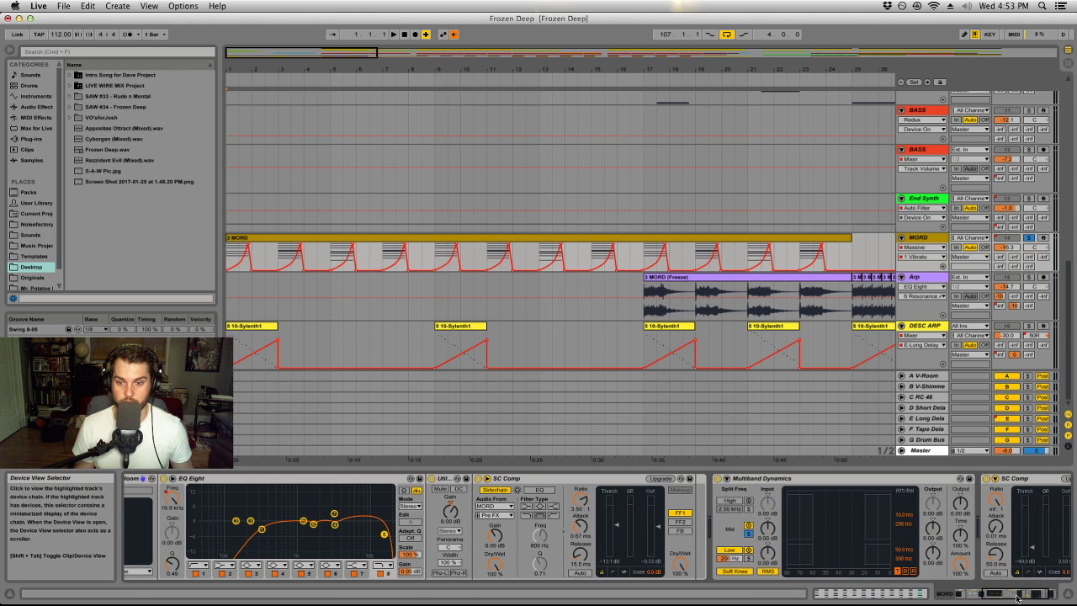
key("space")
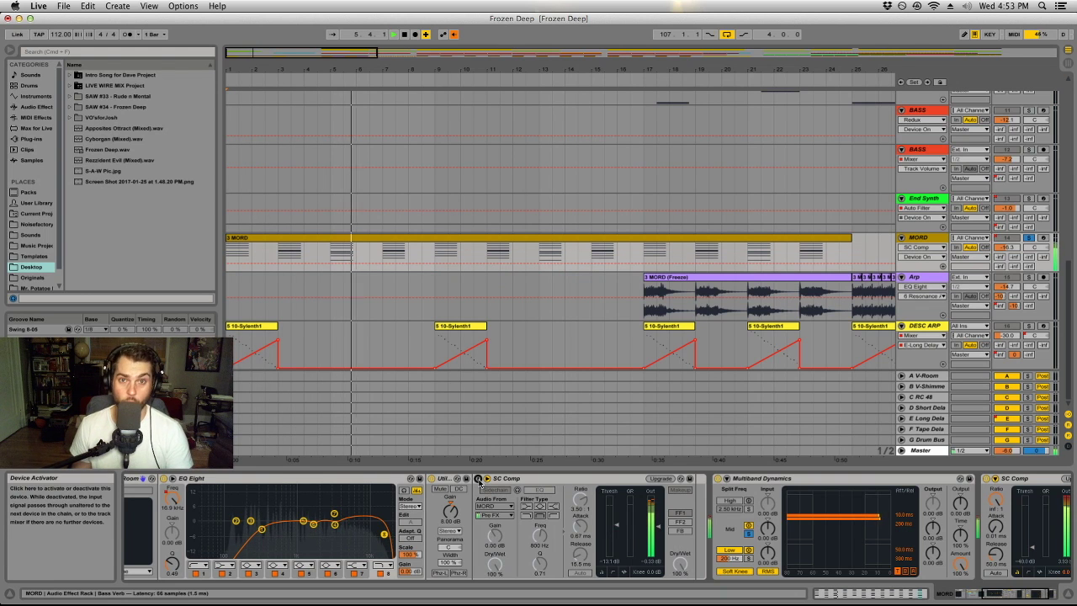
left_click(478, 479)
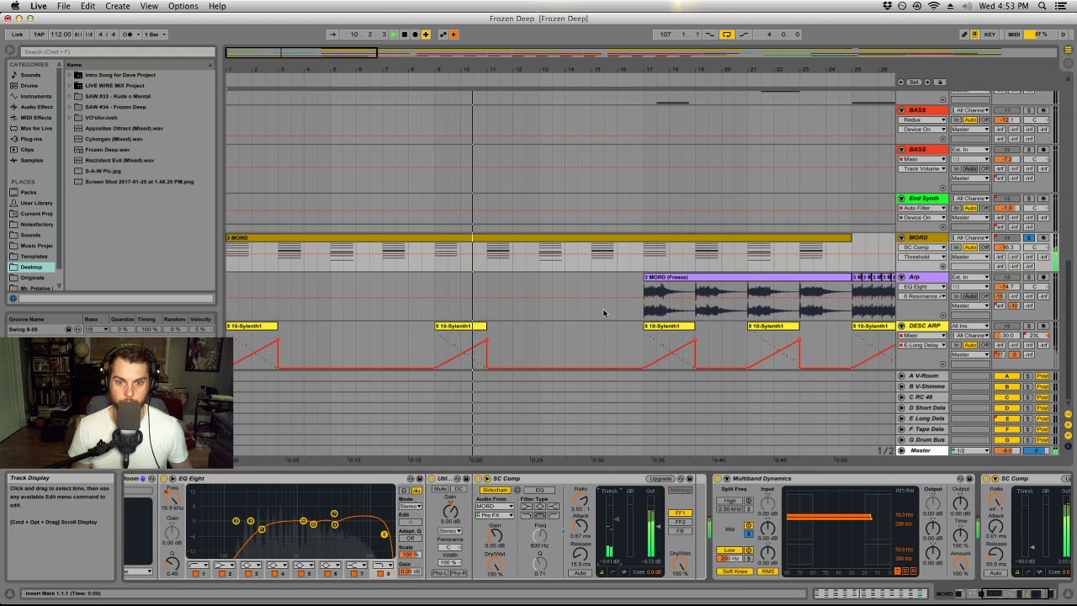
key("space")
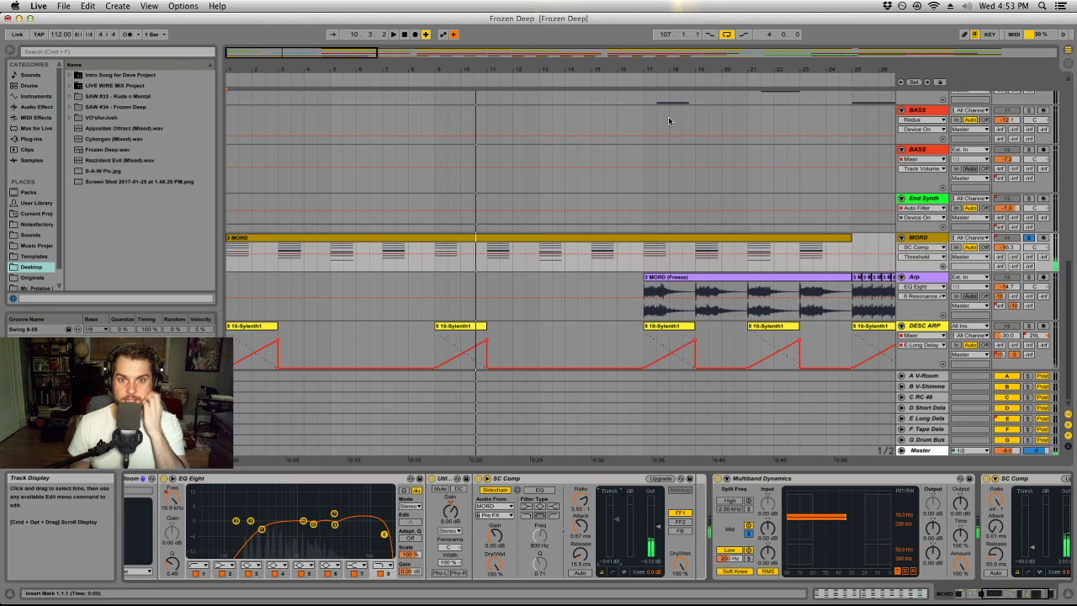
left_click_drag(649, 71, 649, 42)
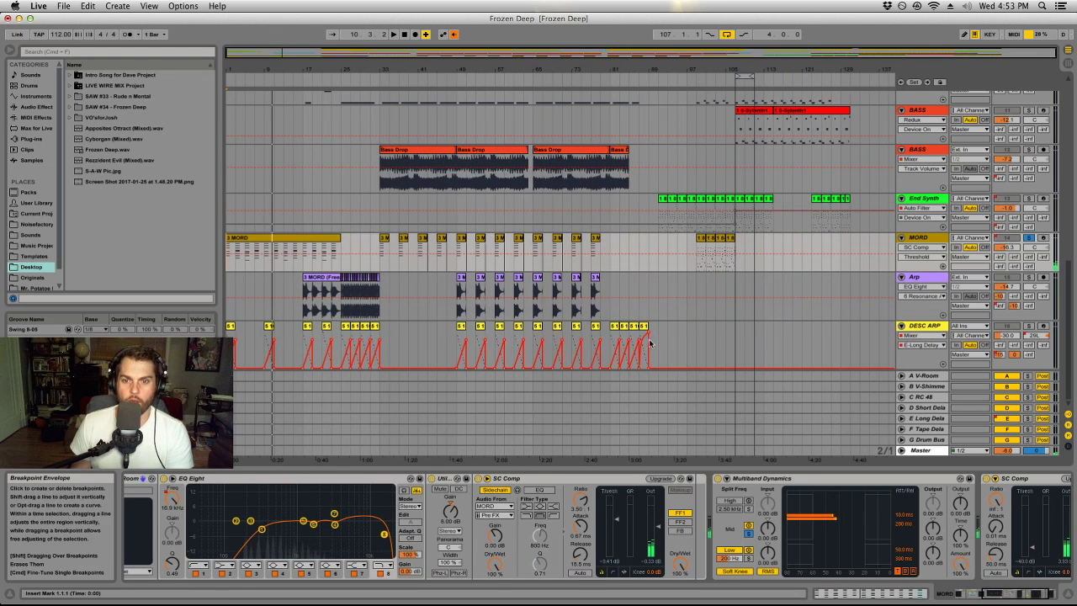
Check the Arp track's effects, mark bars 17–21 of the 3 MORD (Freeze) clip, then select MORD
left_click(707, 311)
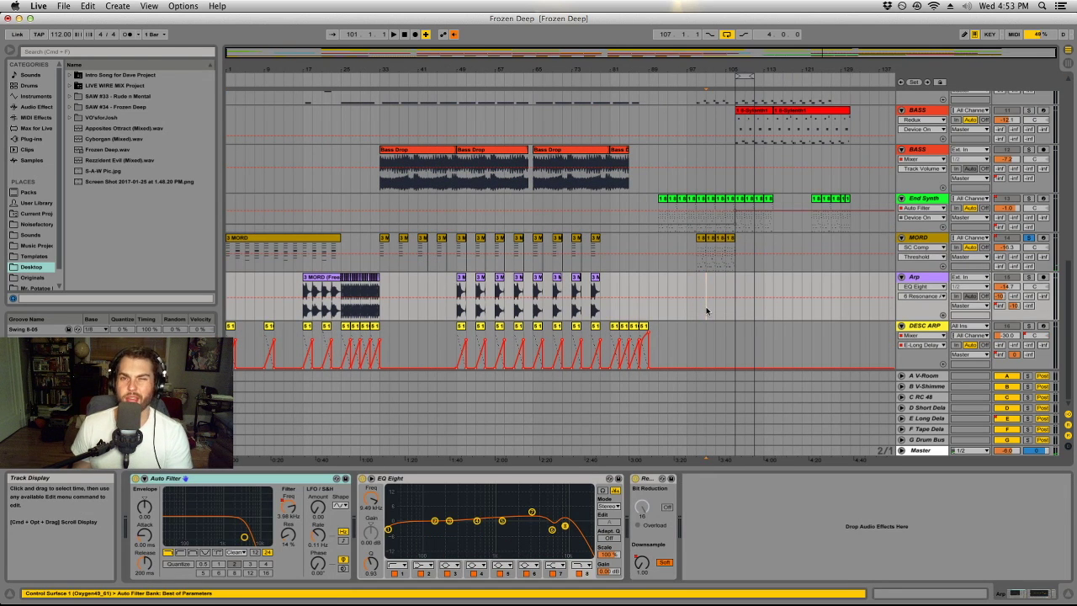
left_click(703, 312)
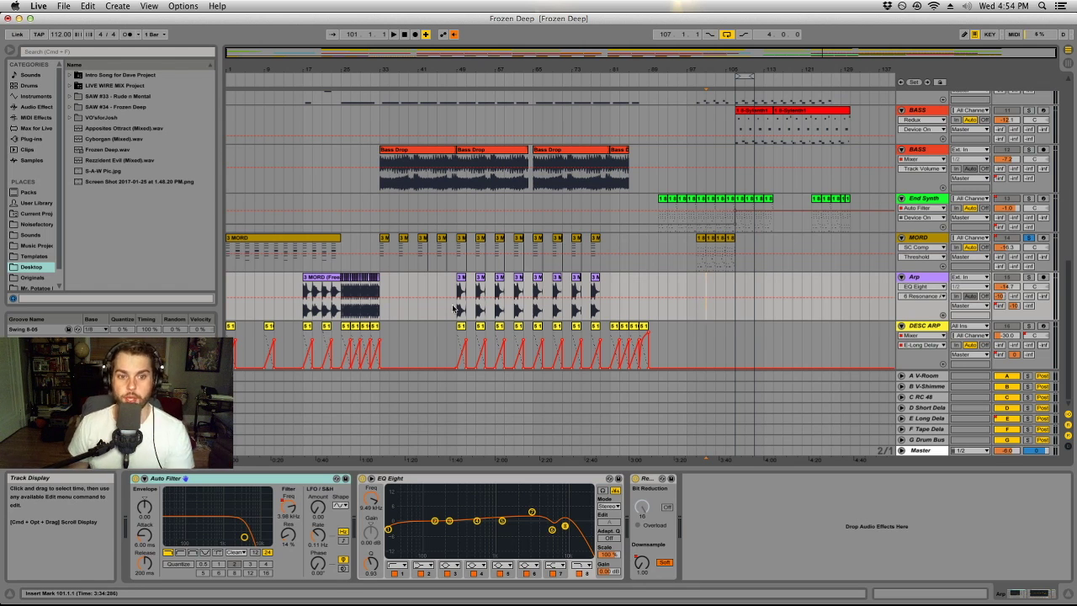
left_click(327, 278)
left_click_drag(327, 283, 303, 291)
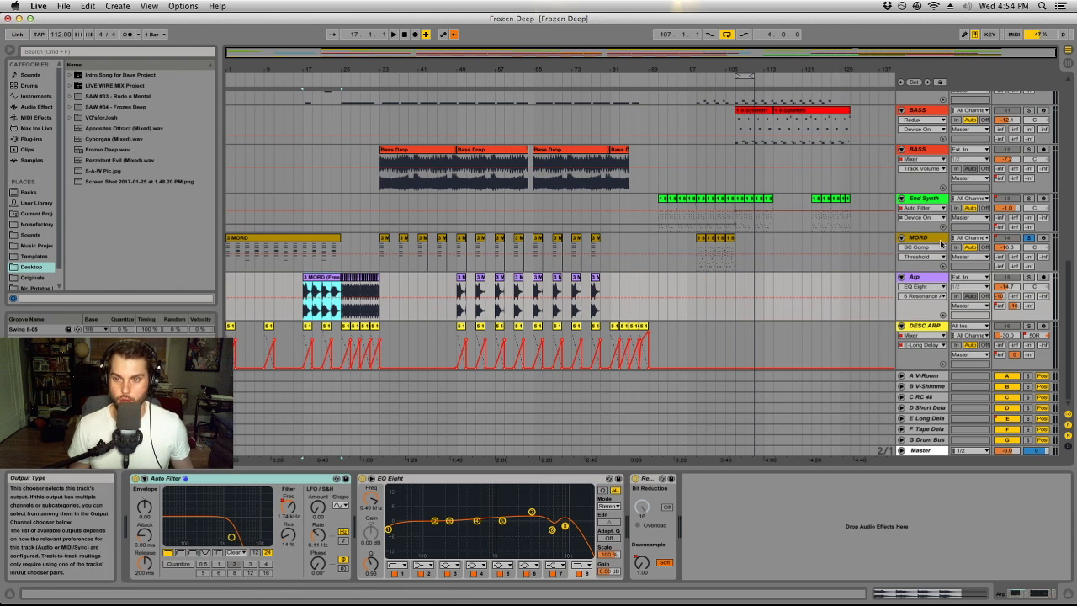
key("Up")
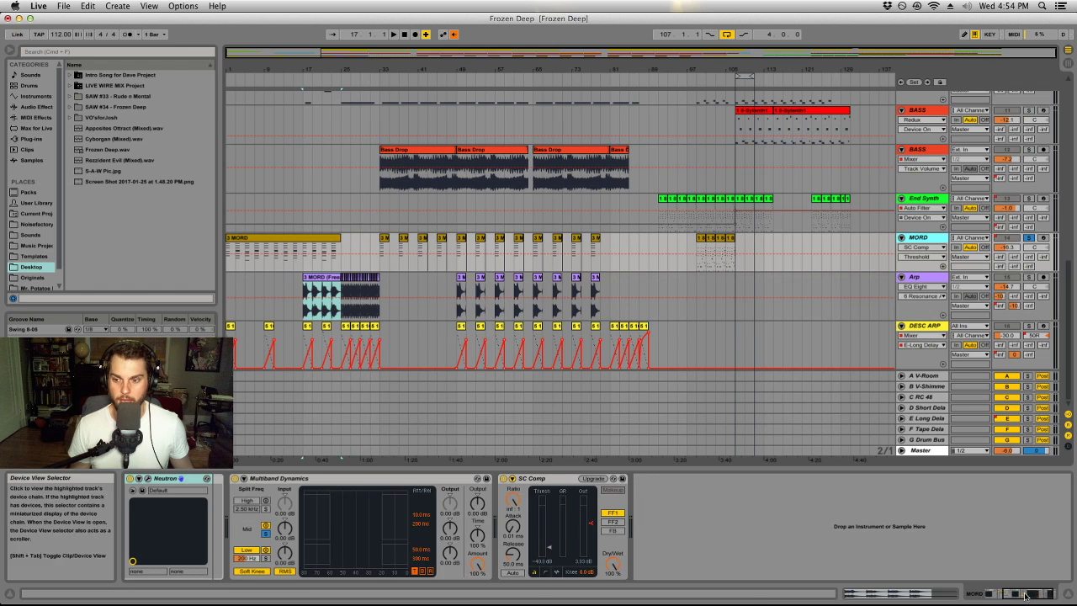
scroll(355, 481, "left", 5)
List Audio Effects in the browser and select MORD's SC Comp device
left_click(355, 481)
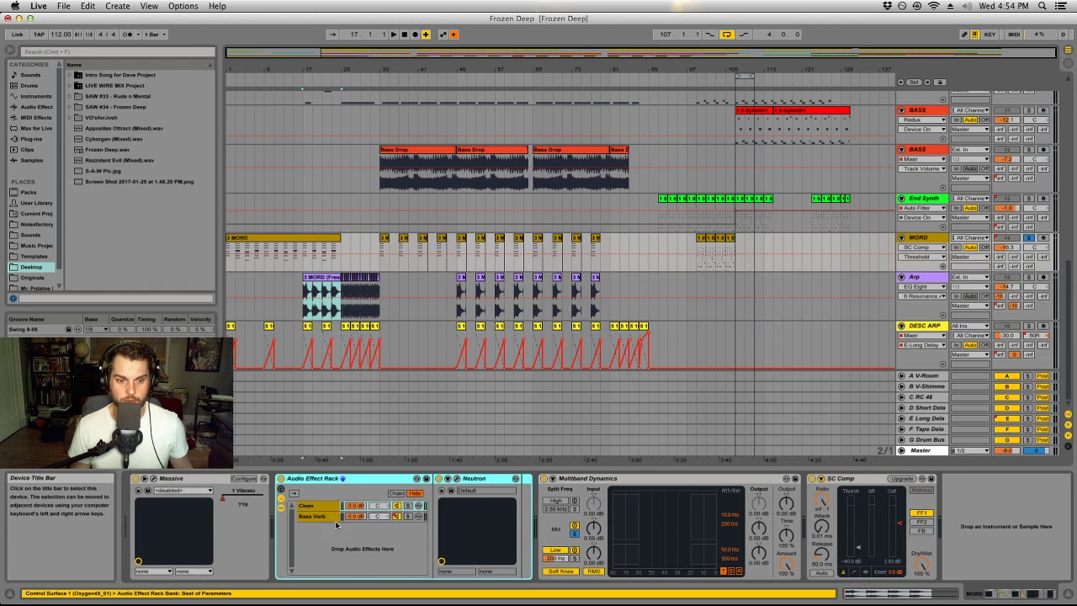
left_click(38, 106)
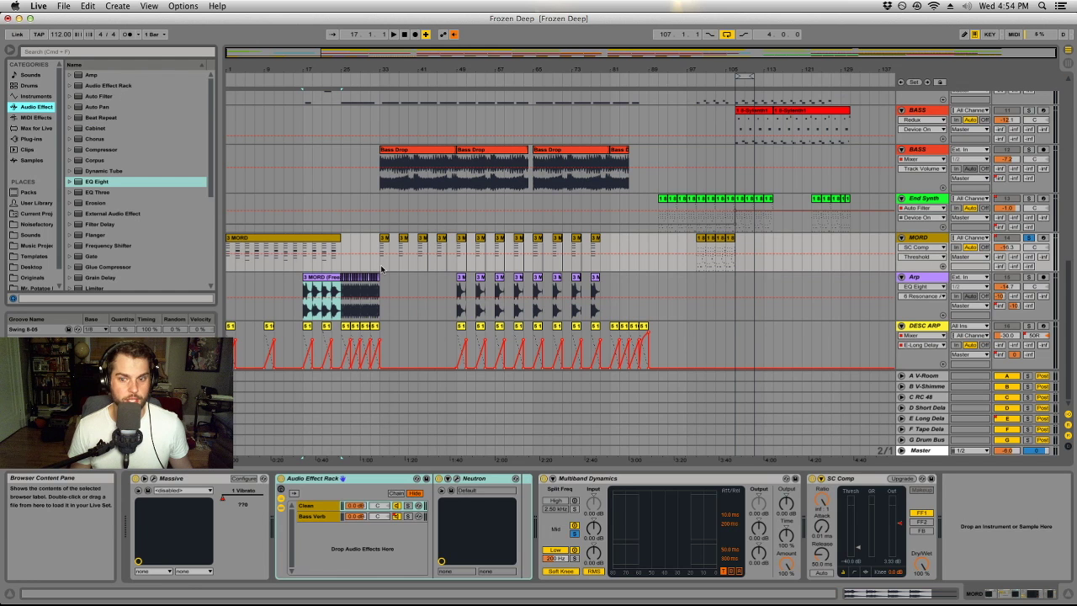
left_click(856, 478)
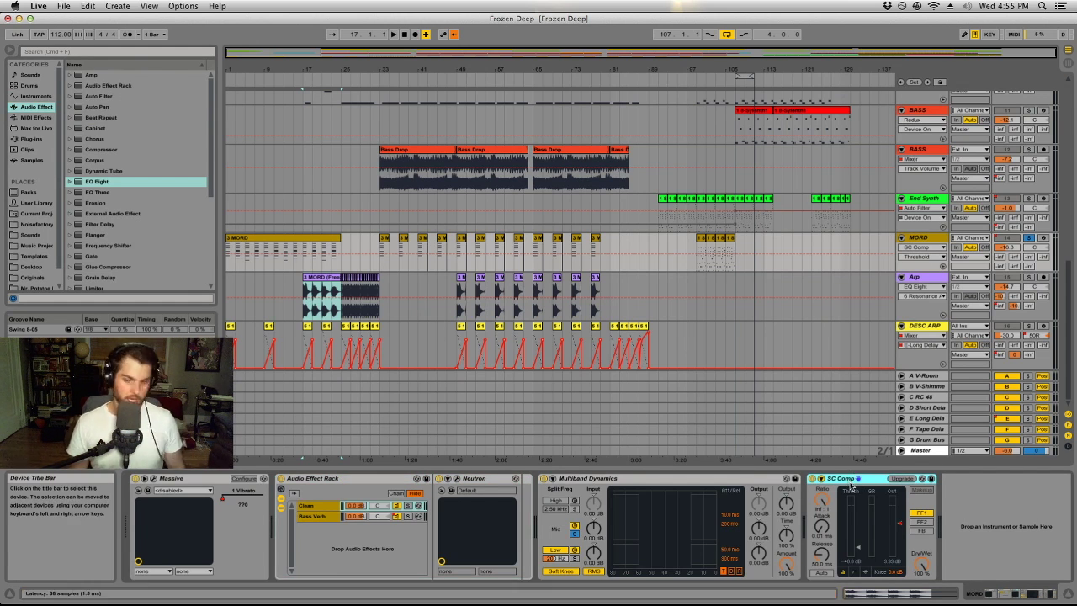
Group SC Comp into a rack, add and delete a chain, ungroup, and switch to Session View
key("super+g")
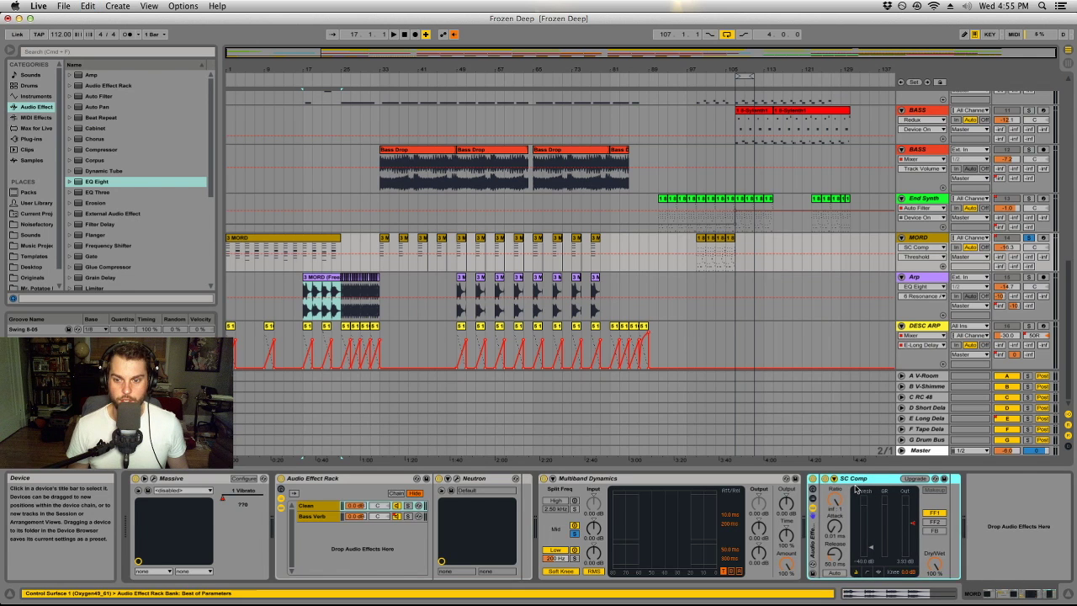
left_click(813, 502)
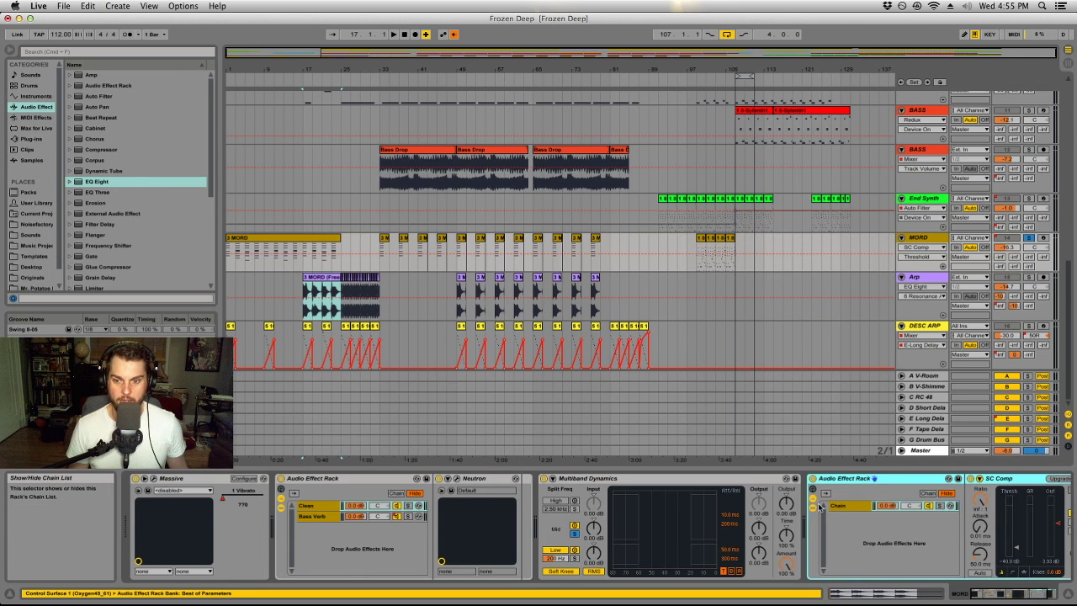
key("super+t")
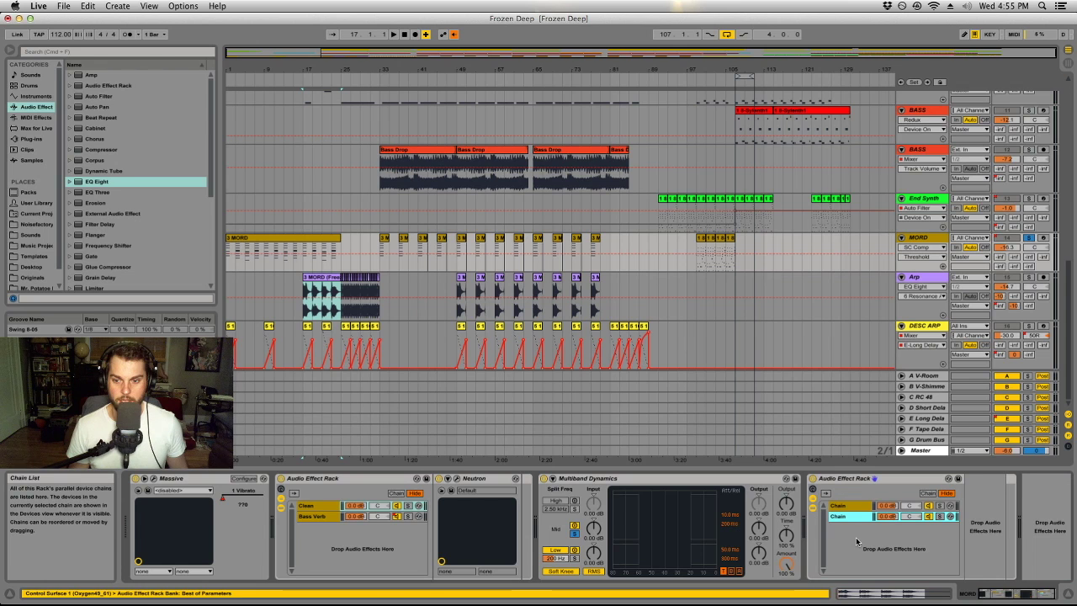
key("super+r")
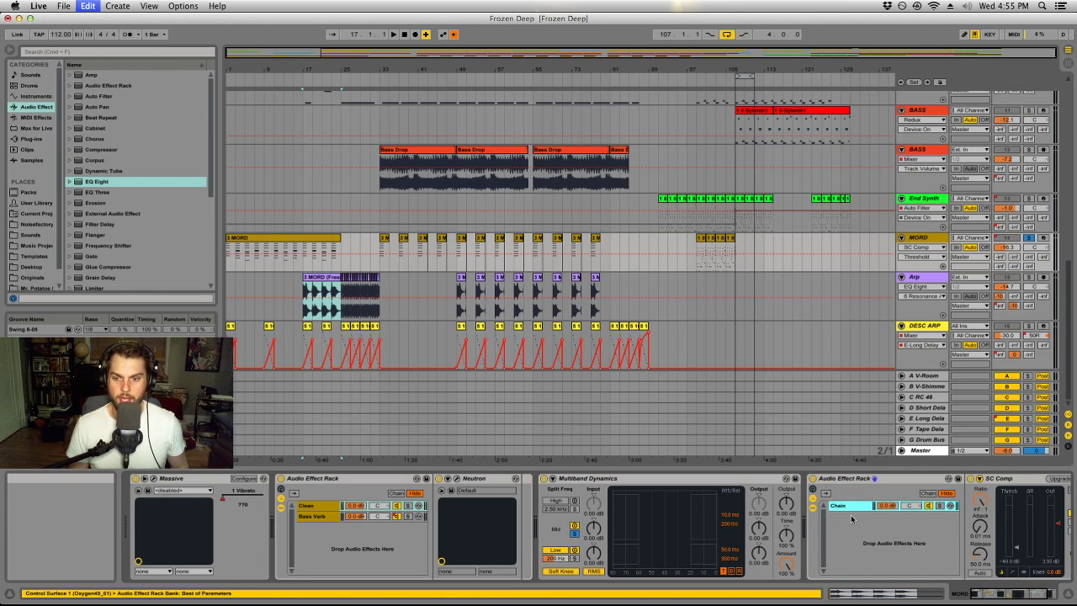
key("super+shift+g")
key("Tab")
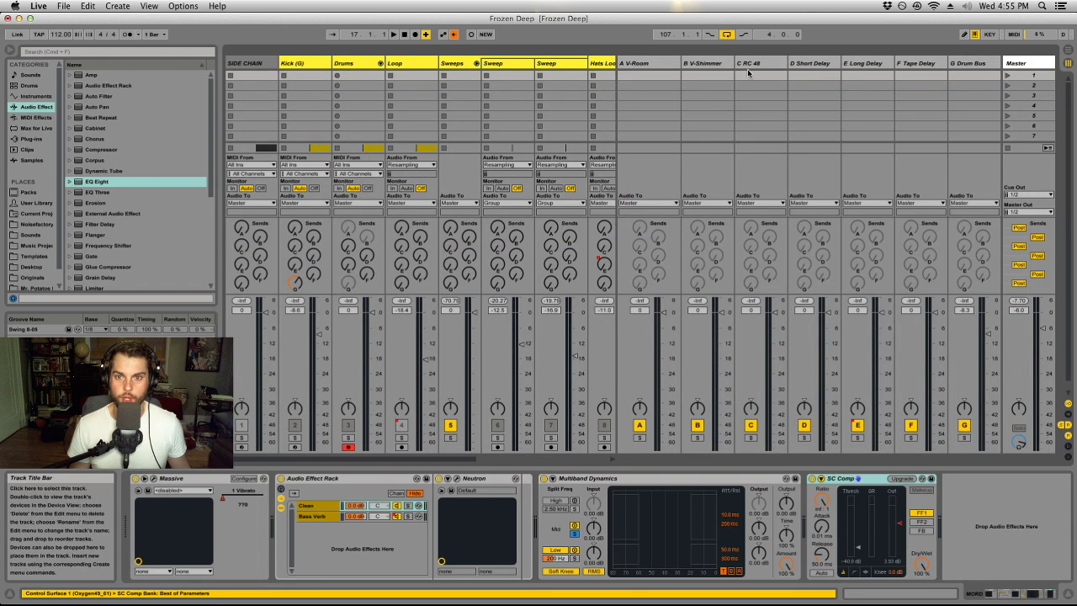
Back in the arrangement, solo and play the Arp track from bar 17, then select DESC ARP
key("Tab")
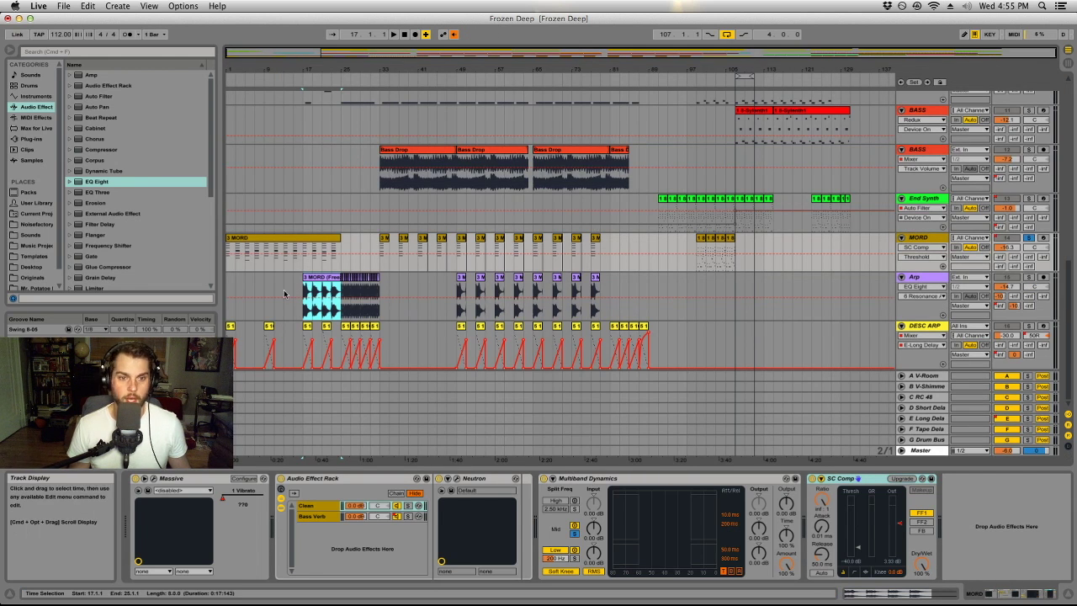
left_click(311, 282)
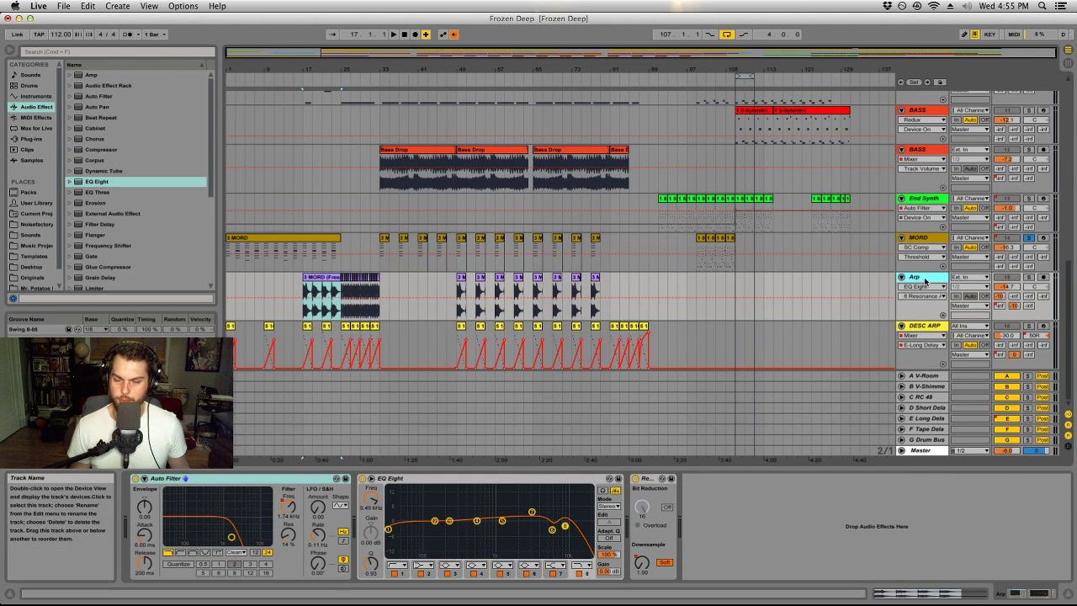
left_click(1029, 277)
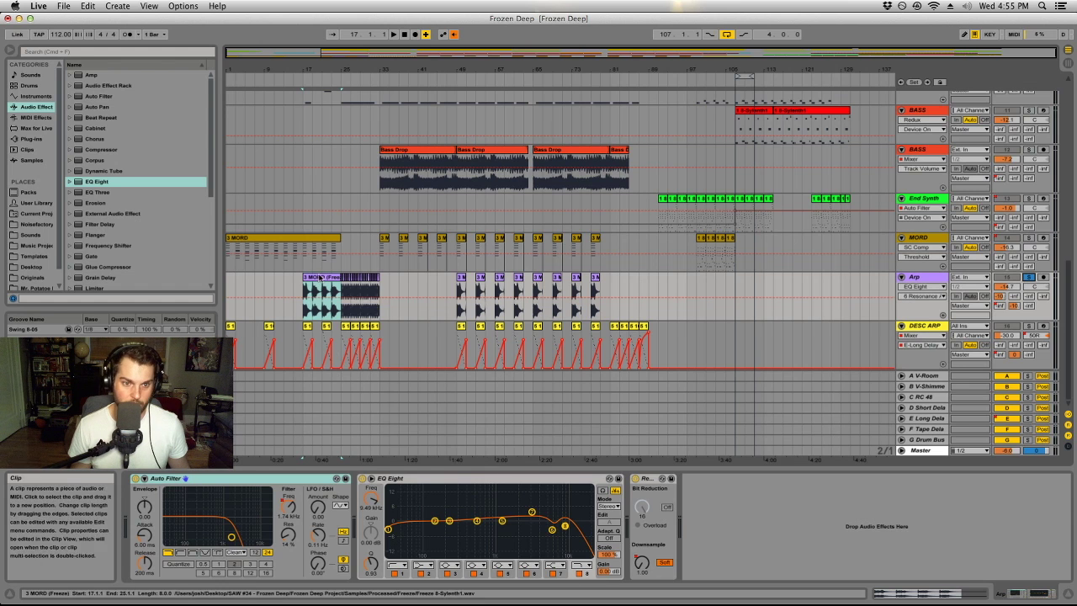
key("space")
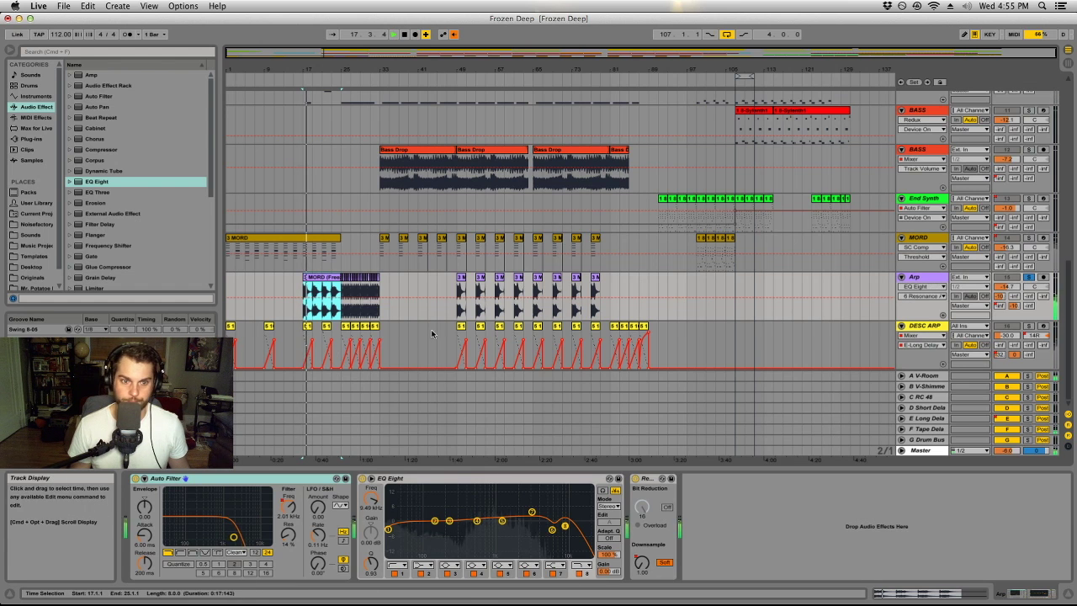
left_click(343, 289)
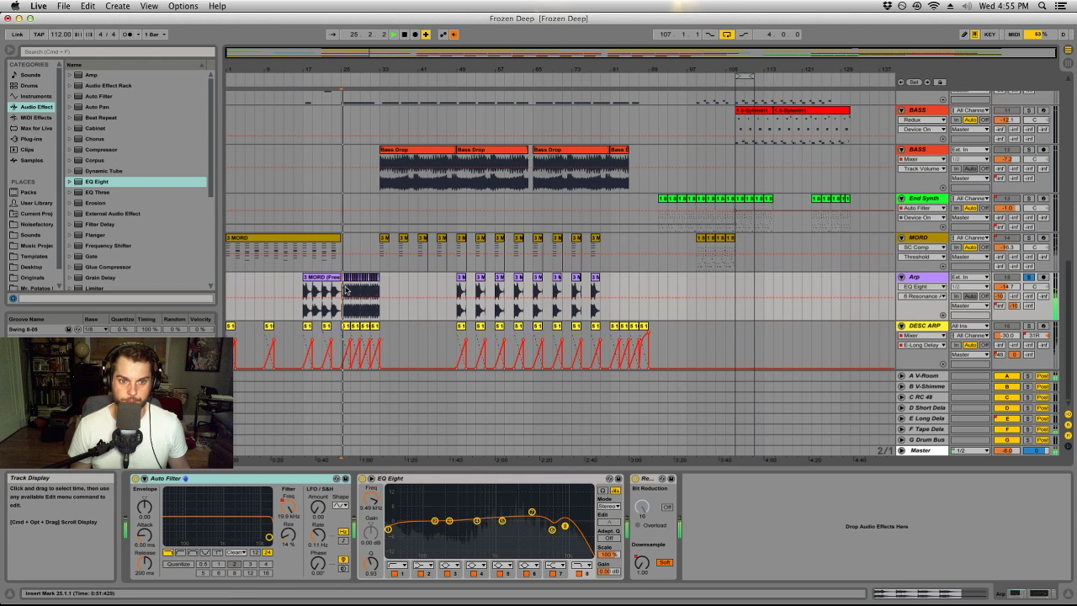
key("space")
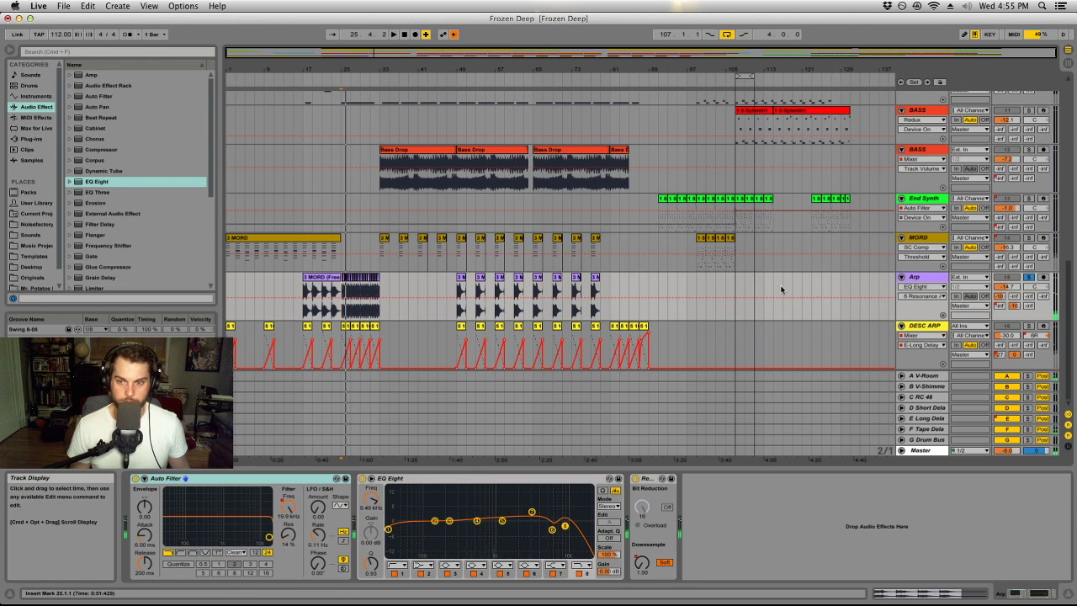
left_click(968, 349)
Solo DESC ARP, play from bar 1, and show its Track Panning automation
left_click(1029, 327)
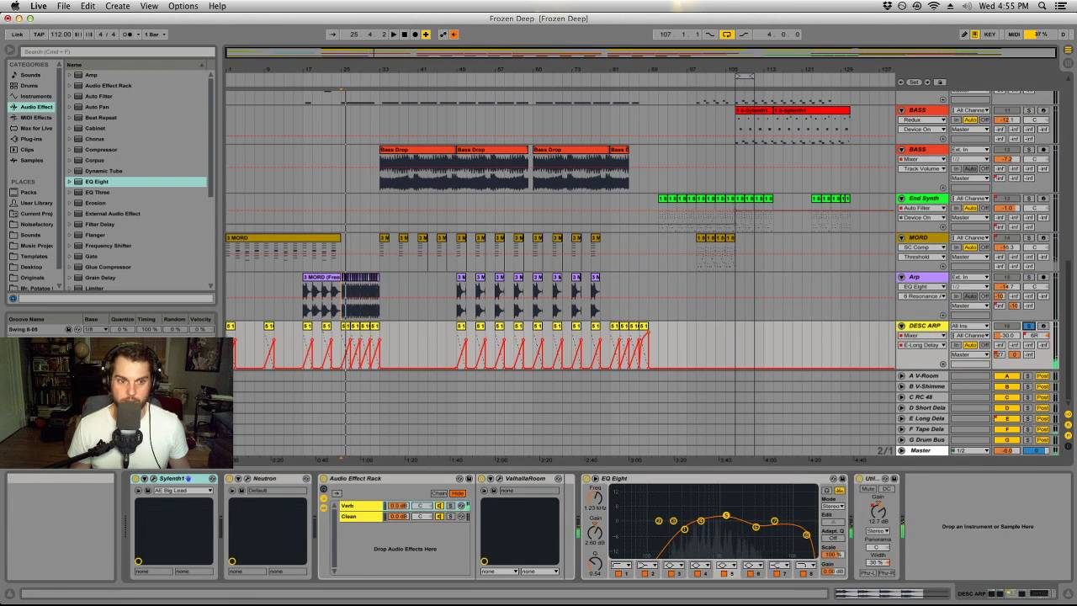
left_click(230, 326)
key("space")
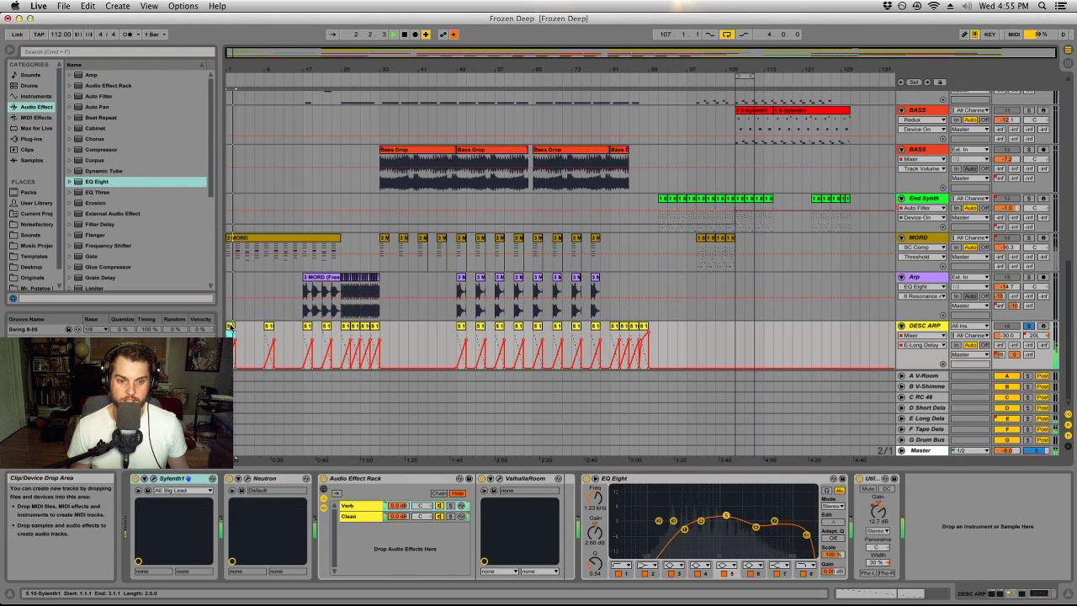
left_click(1035, 335)
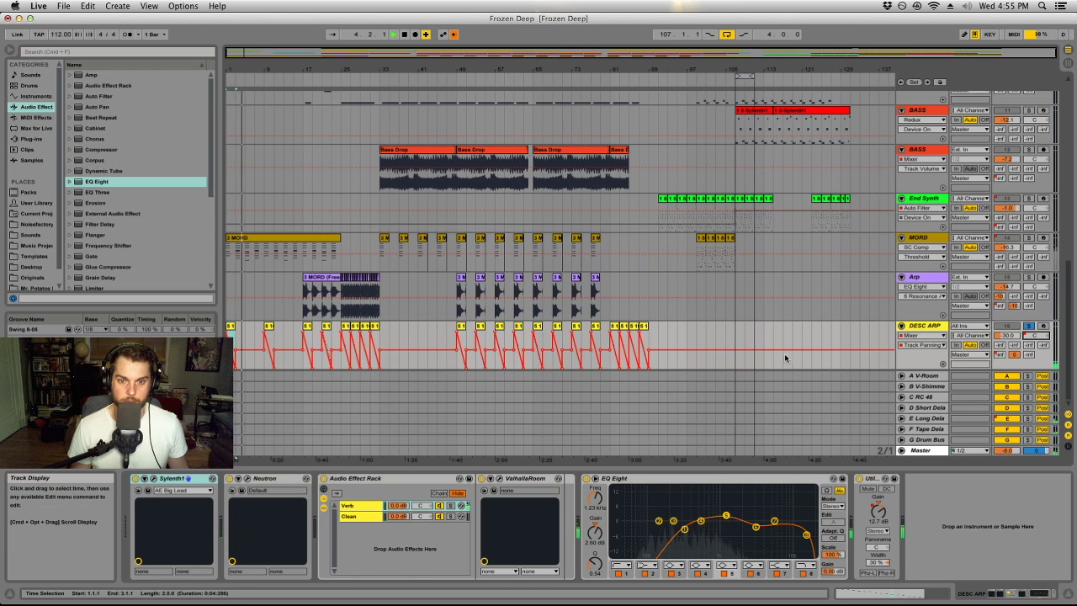
Move the start to bar 39, stop playback, and select MORD to show its devices
left_click(698, 330)
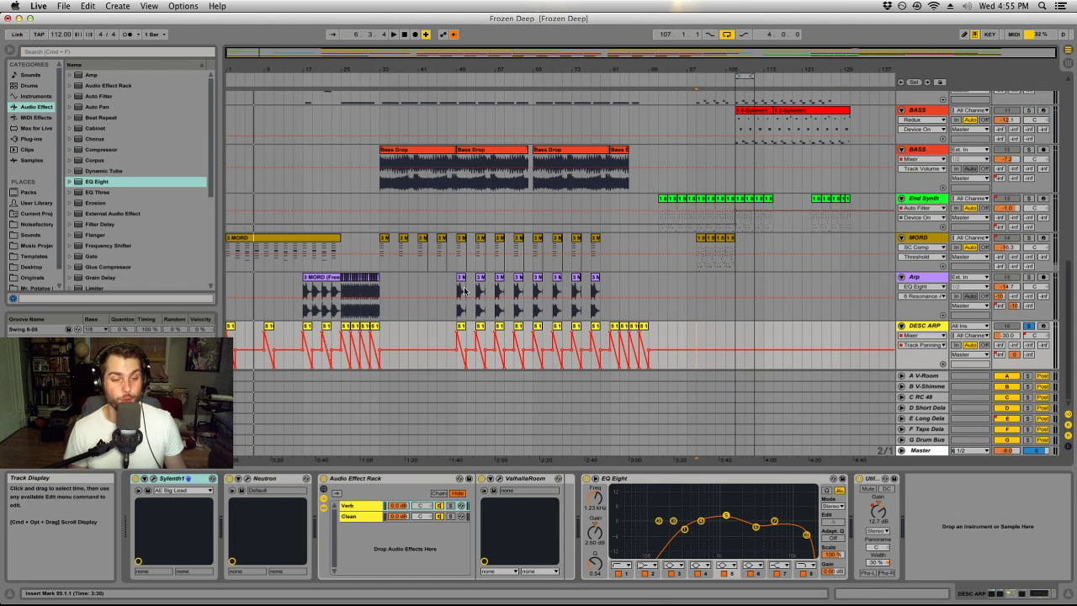
left_click(735, 294)
key("space")
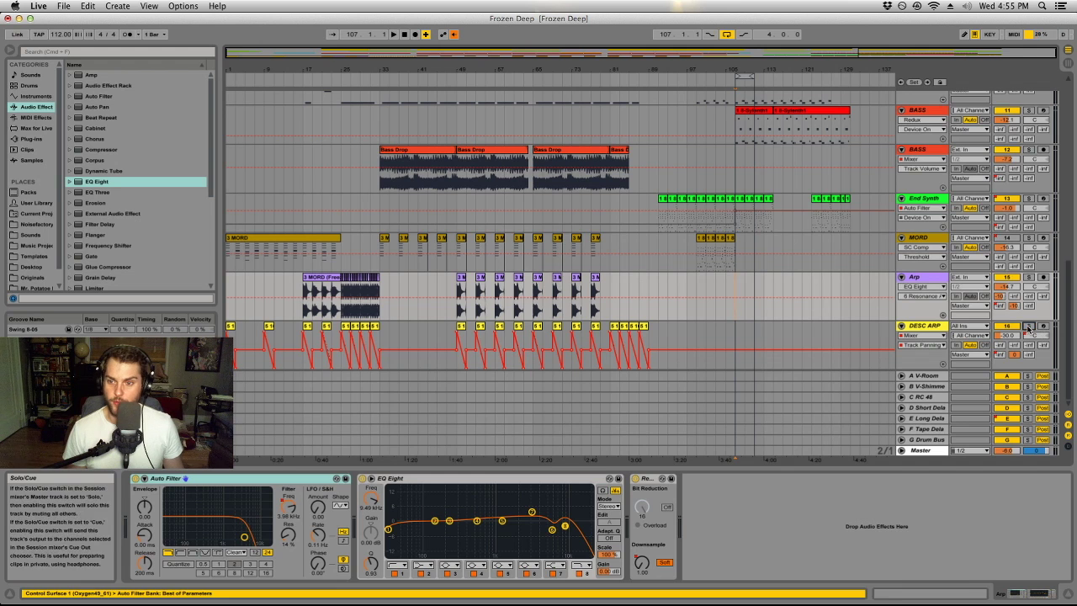
left_click(929, 243)
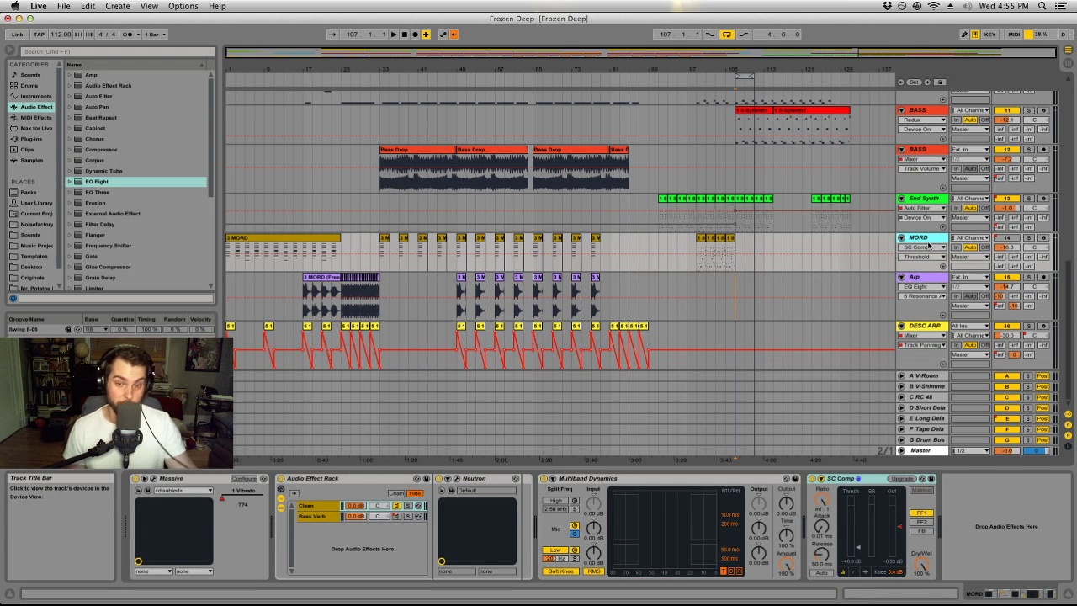
scroll(926, 247, "up", 3)
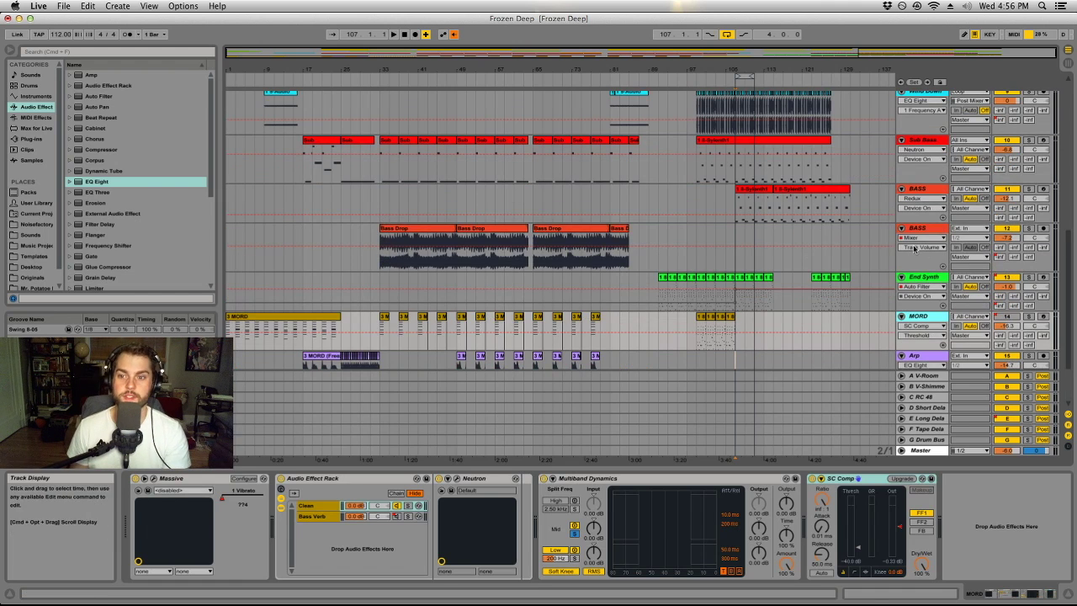
Step through End Synth, both BASS tracks and Sub Bass, then scroll up to the top tracks
left_click(926, 278)
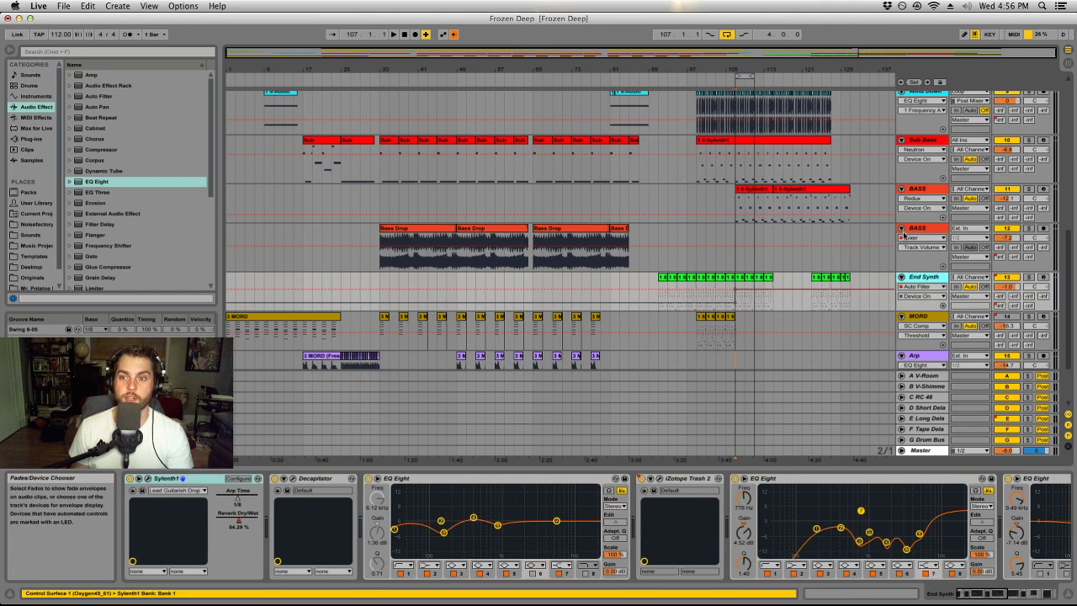
left_click(904, 237)
scroll(919, 234, "up", 4)
left_click(930, 291)
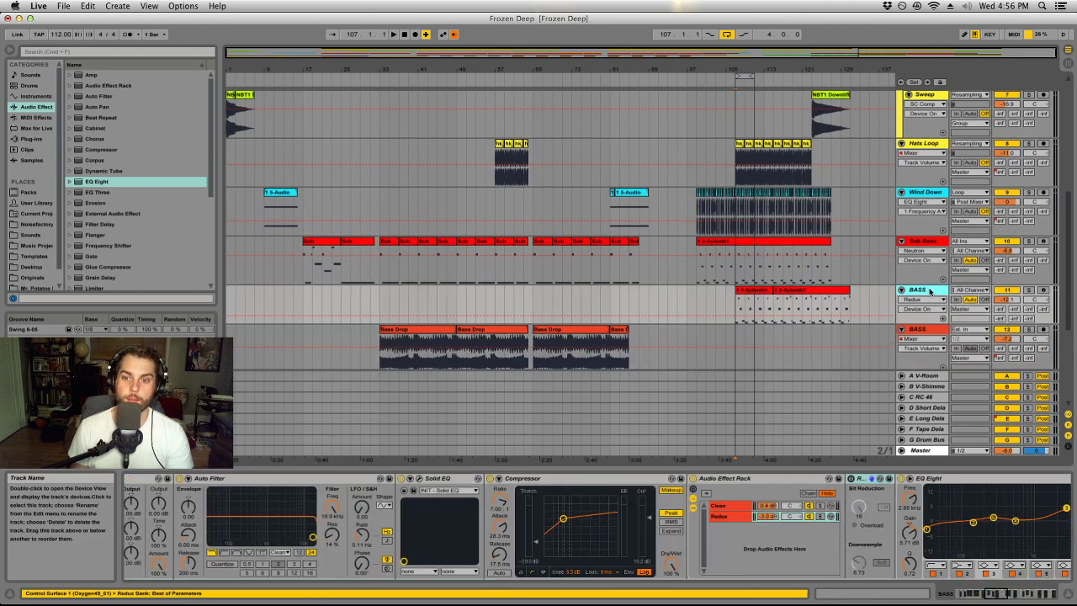
left_click(929, 274)
scroll(922, 286, "up", 3)
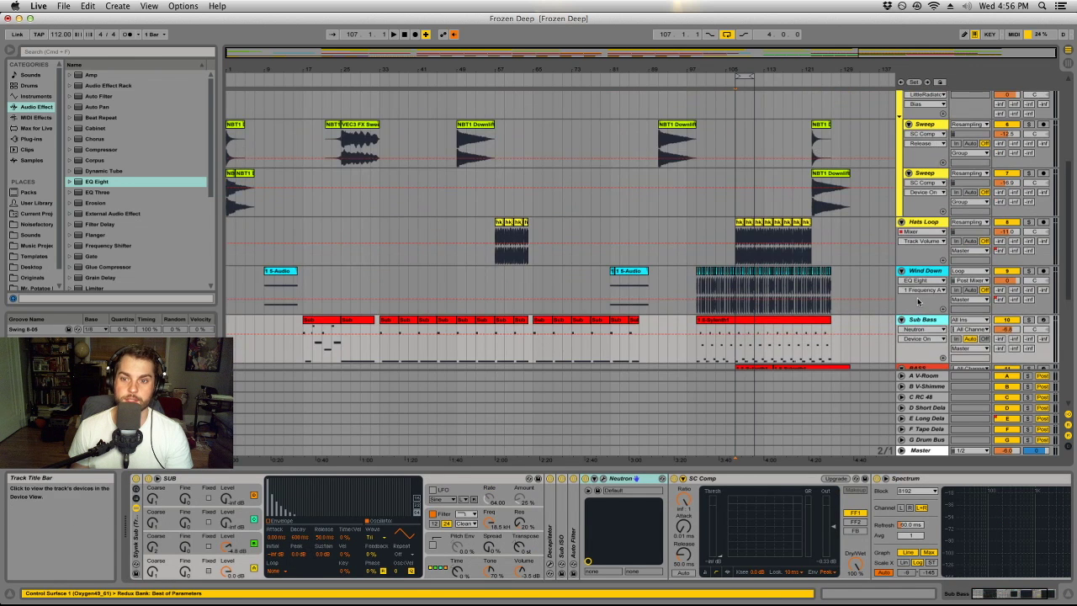
scroll(918, 301, "up", 8)
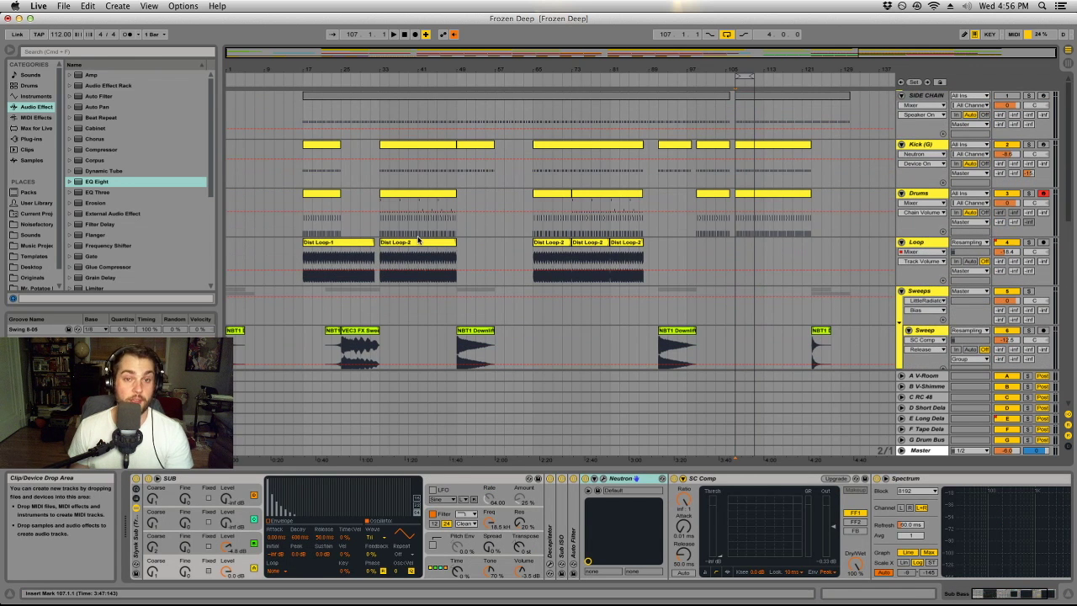